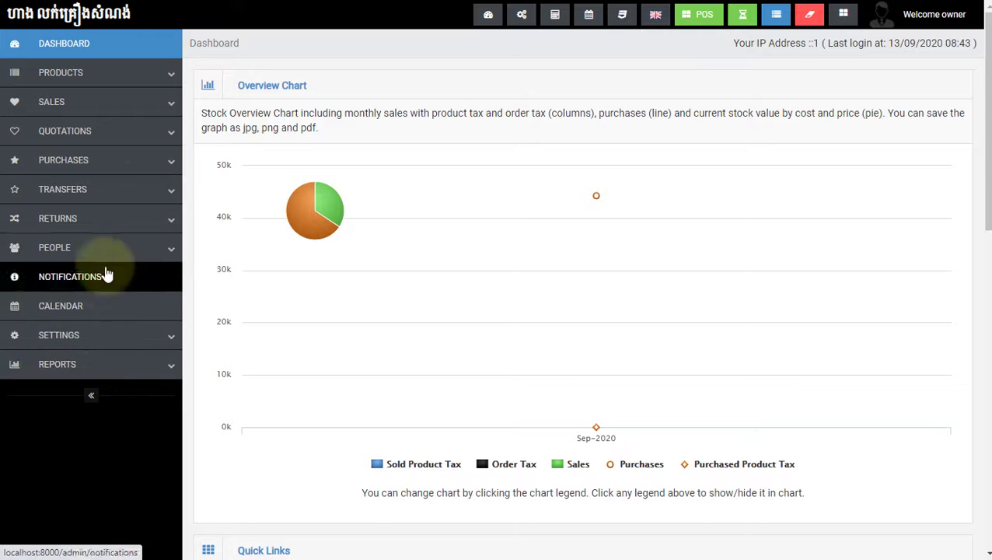
Step: Switch the interface language to Khmer and dismiss the Google Translate popup
{"action": "left_click", "coordinate": [655, 14]}
{"action": "left_click", "coordinate": [597, 84]}
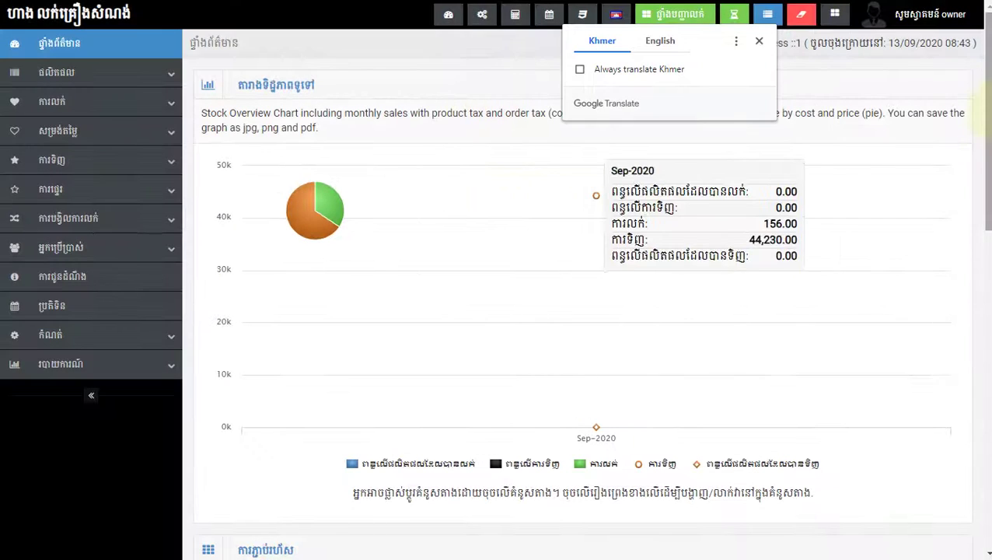
{"action": "left_click", "coordinate": [759, 43]}
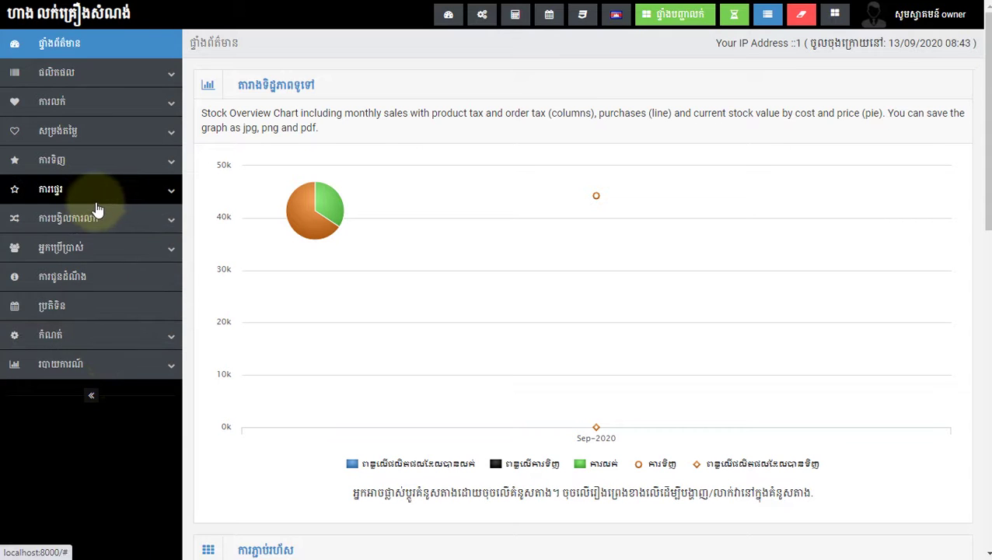
Step: Expand the Users section of the sidebar and open the users list
{"action": "left_click", "coordinate": [93, 247]}
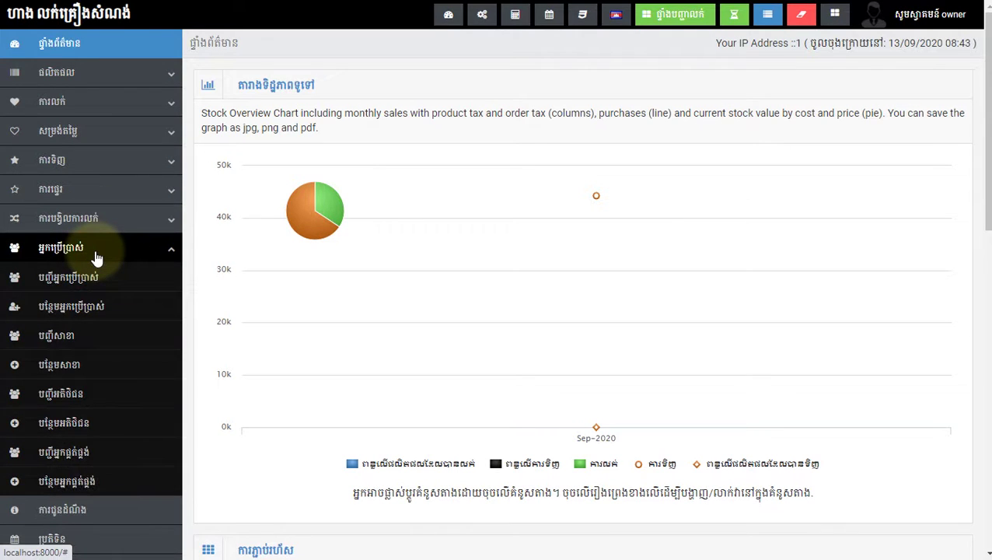
{"action": "scroll", "coordinate": [114, 281], "scroll_direction": "down", "scroll_amount": 1}
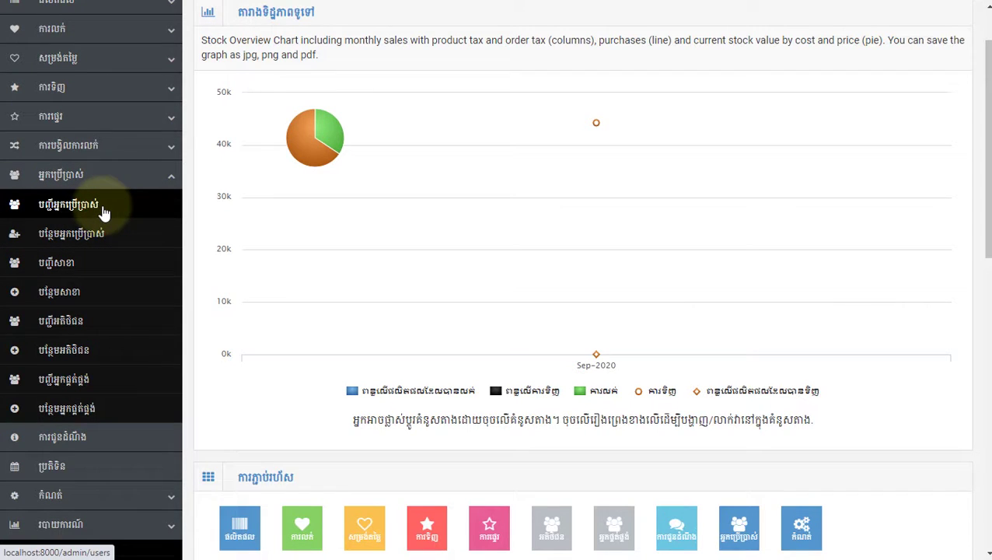
{"action": "left_click", "coordinate": [103, 212]}
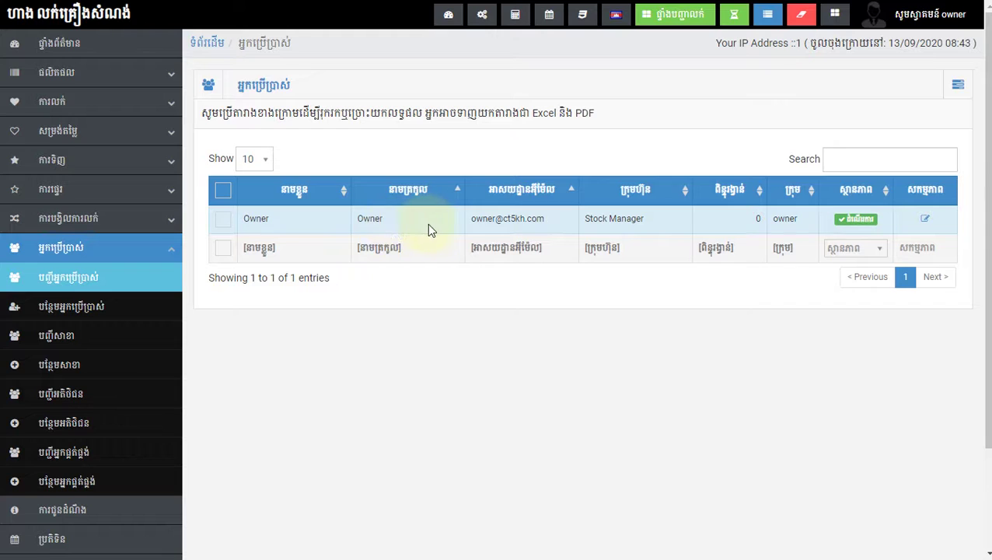
Step: Check the users page action menu, then open the empty add-user form
{"action": "left_click", "coordinate": [960, 87]}
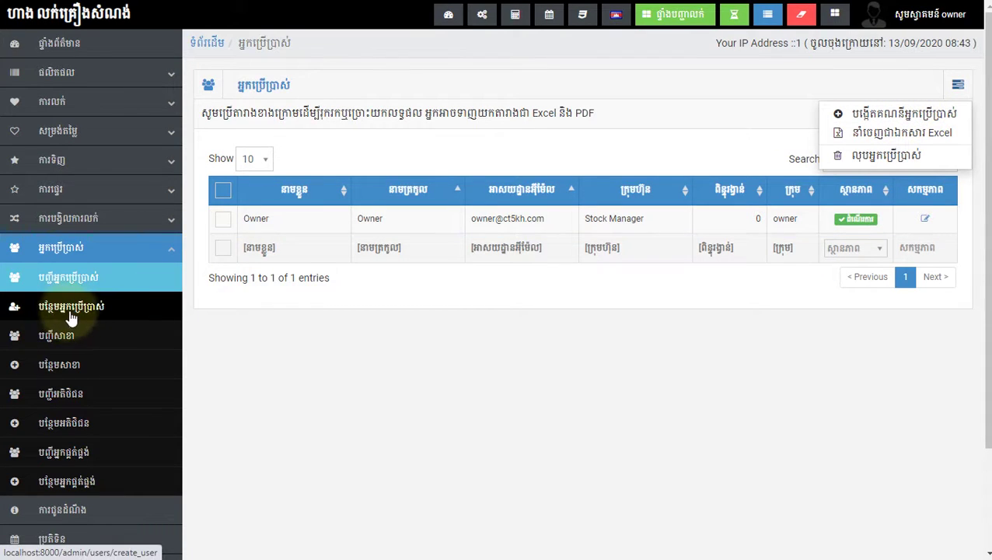
{"action": "left_click", "coordinate": [315, 319]}
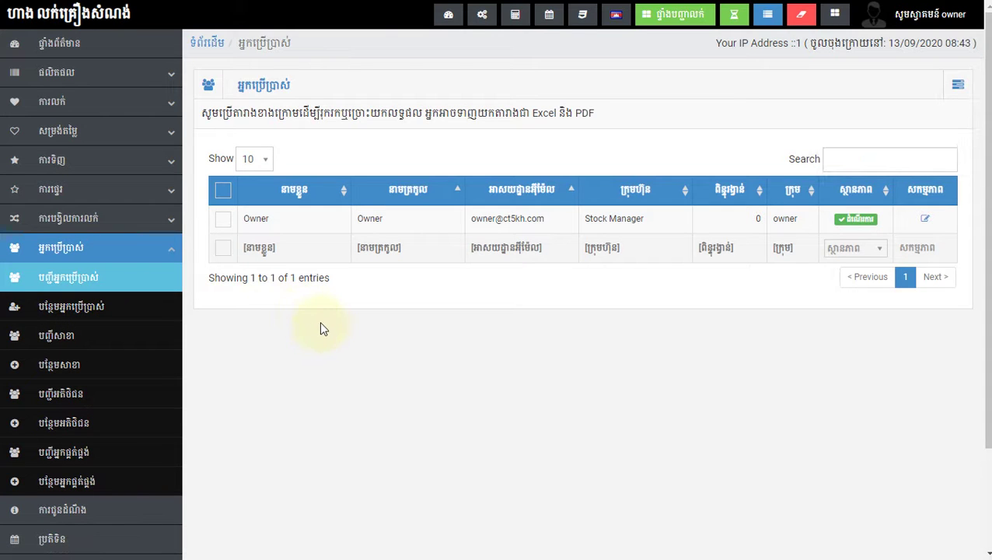
{"action": "left_click", "coordinate": [101, 309]}
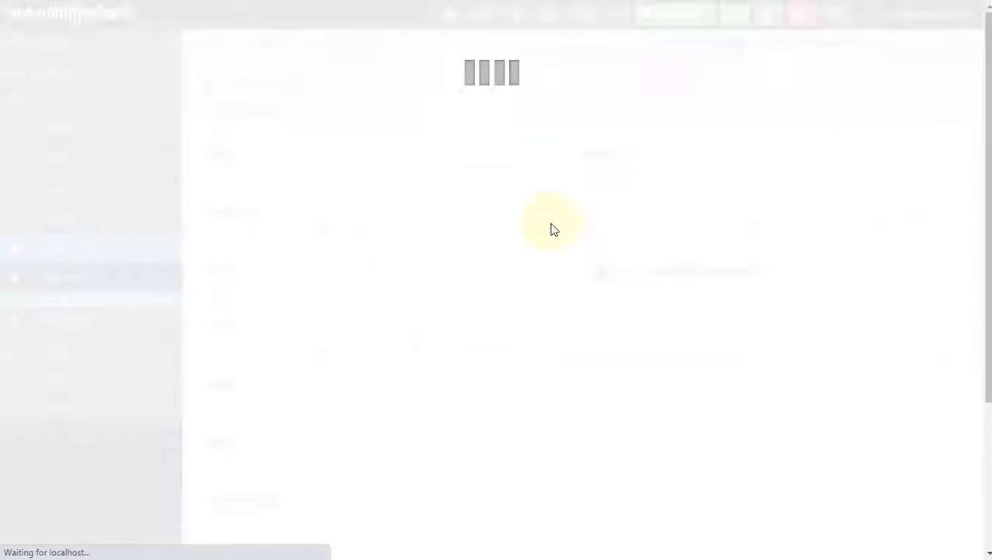
Step: Scroll through the add-user form, then go to the branch (biller) list
{"action": "scroll", "coordinate": [558, 299], "scroll_direction": "down", "scroll_amount": 3}
{"action": "scroll", "coordinate": [558, 298], "scroll_direction": "up", "scroll_amount": 3}
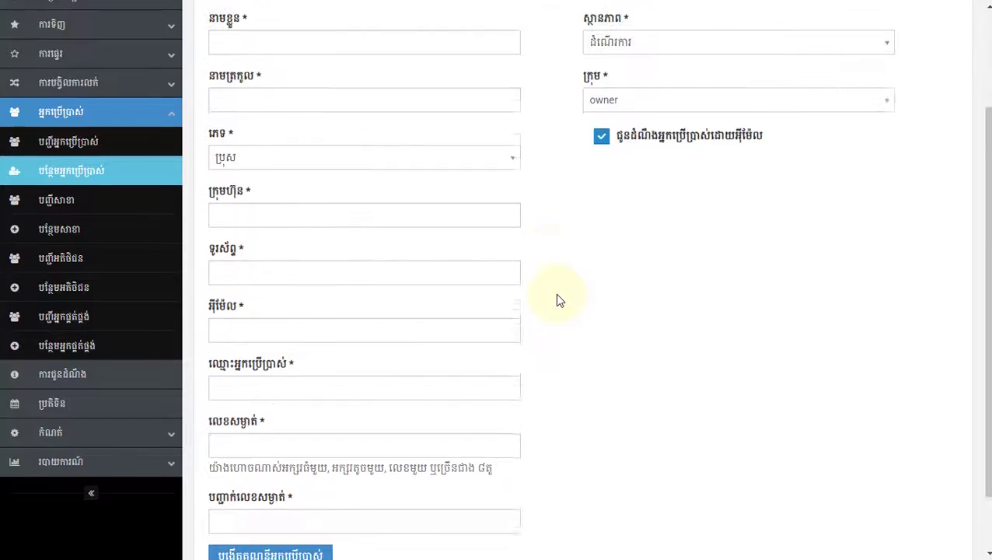
{"action": "scroll", "coordinate": [558, 299], "scroll_direction": "down", "scroll_amount": 3}
{"action": "scroll", "coordinate": [558, 299], "scroll_direction": "up", "scroll_amount": 3}
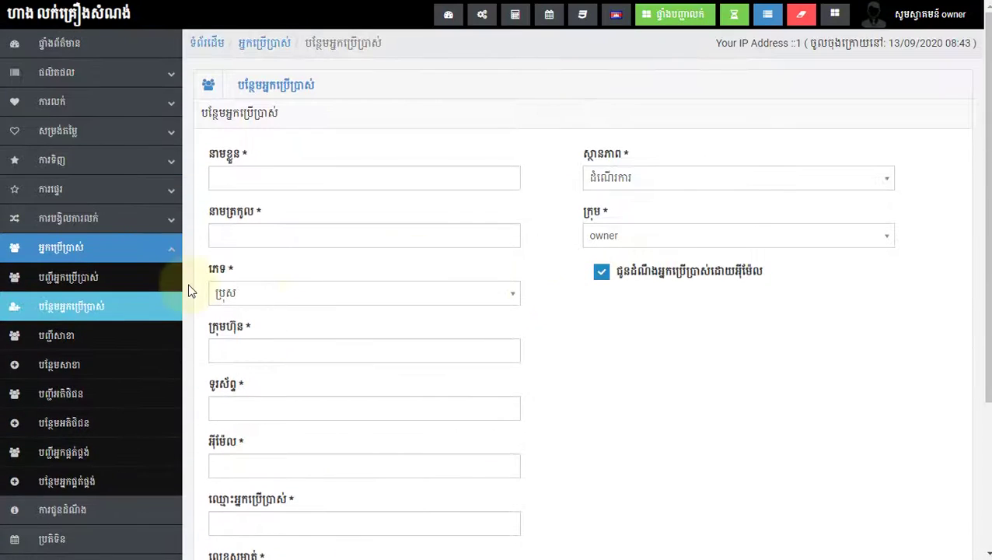
{"action": "left_click", "coordinate": [63, 343]}
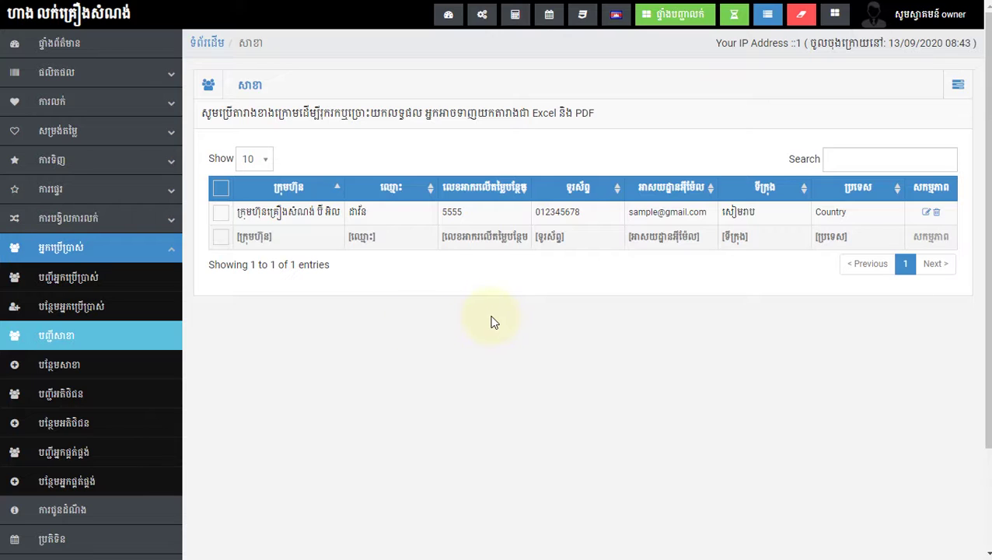
Step: Highlight the first biller's company name in the branch list to read it
{"action": "left_click_drag", "start_coordinate": [235, 213], "coordinate": [356, 215]}
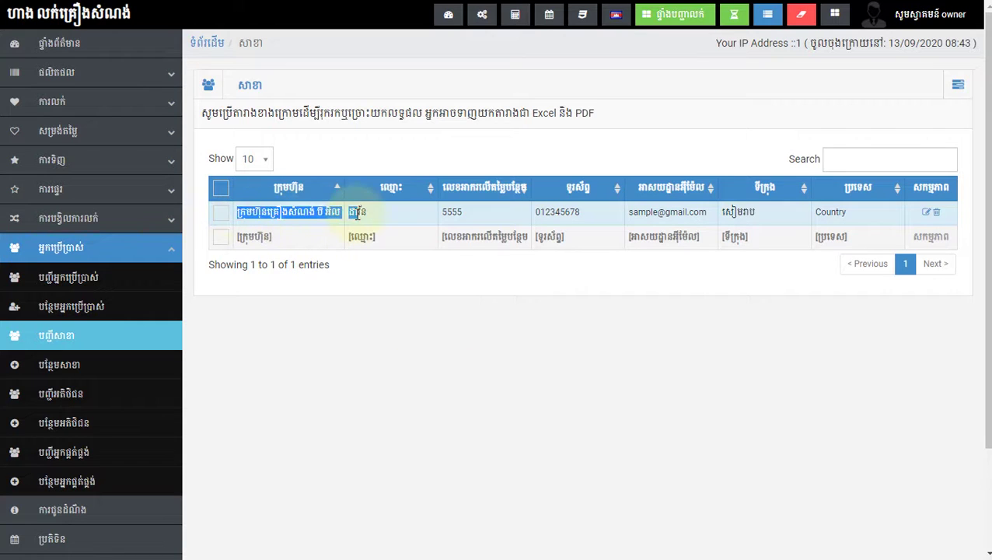
{"action": "left_click", "coordinate": [329, 303]}
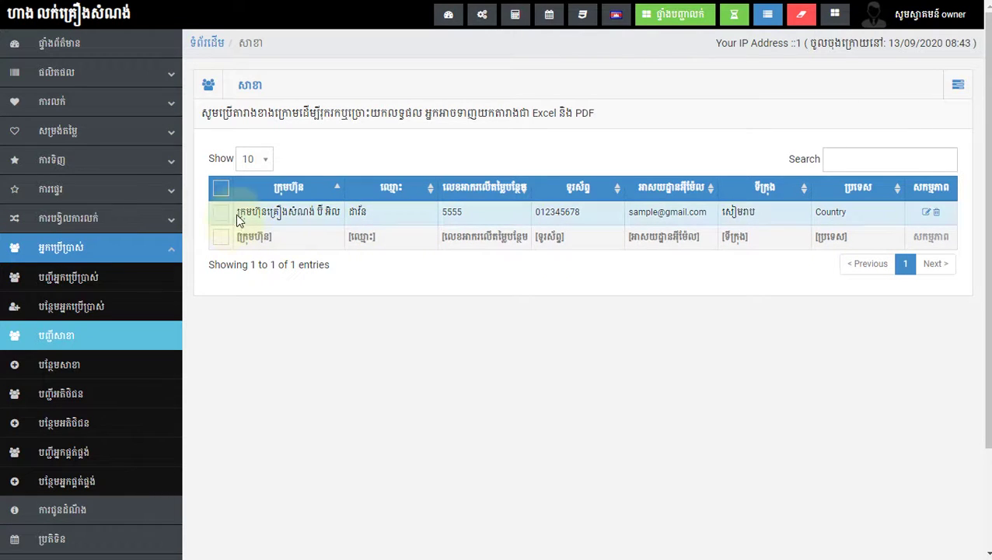
{"action": "left_click_drag", "start_coordinate": [237, 213], "coordinate": [342, 215]}
{"action": "left_click", "coordinate": [378, 317]}
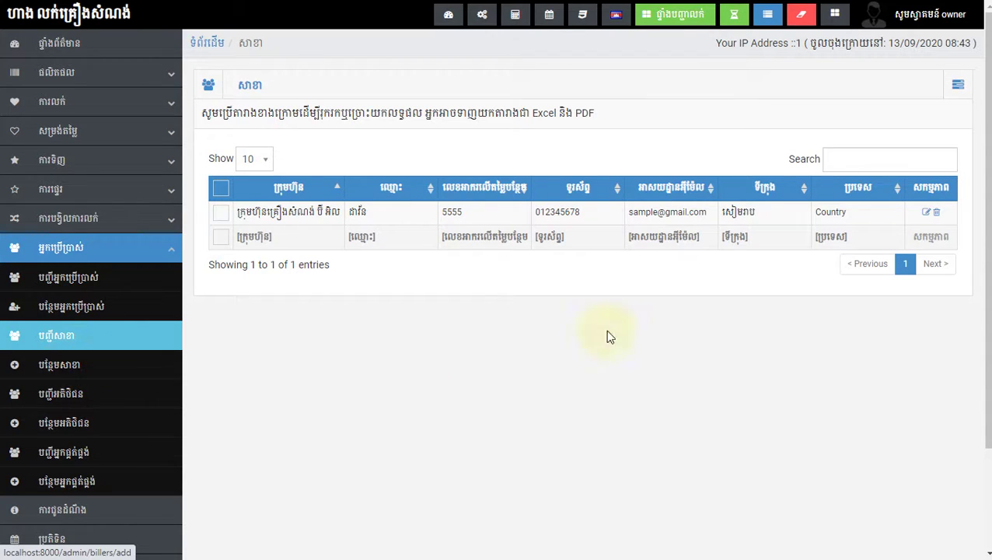
Step: Open and close the branch page's action menu, then scroll down the list
{"action": "left_click", "coordinate": [960, 85]}
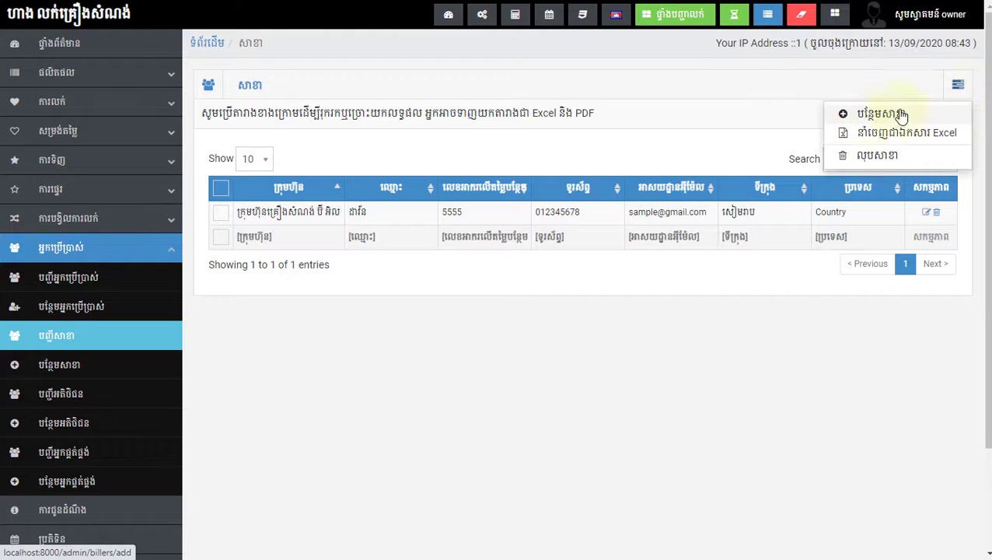
{"action": "left_click", "coordinate": [566, 294]}
{"action": "scroll", "coordinate": [311, 338], "scroll_direction": "down", "scroll_amount": 2}
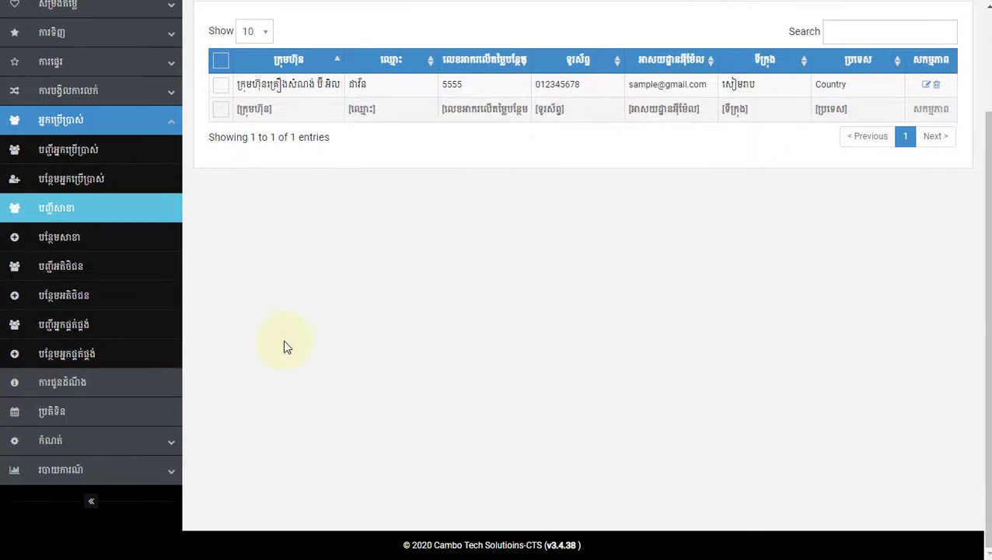
Step: Open the customer list and the second customer's edit form, then close it unsaved
{"action": "left_click", "coordinate": [53, 269]}
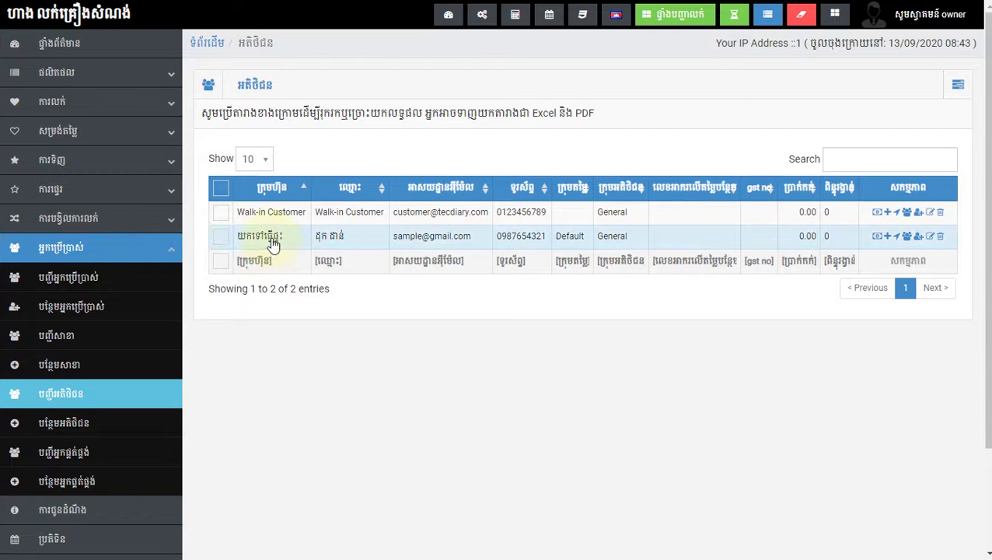
{"action": "left_click", "coordinate": [930, 236]}
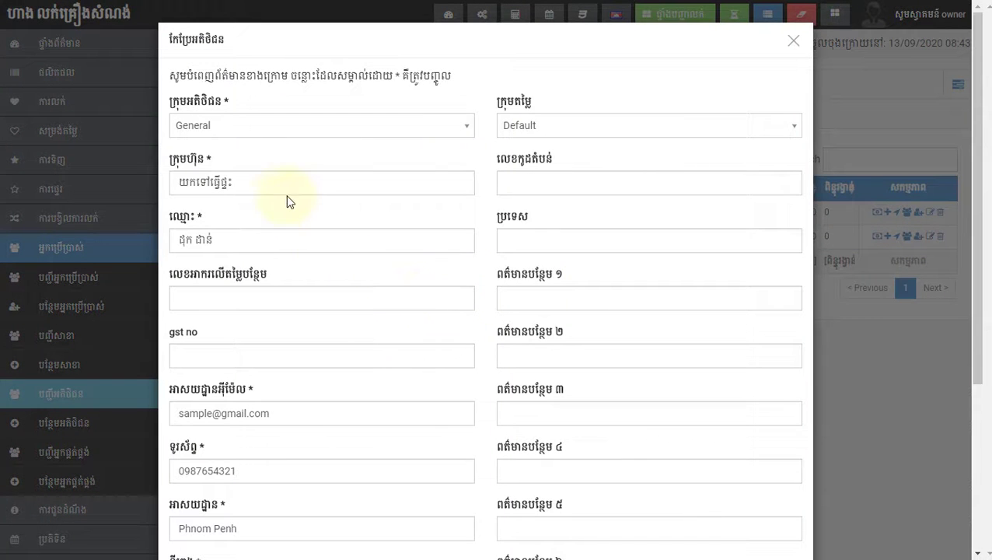
{"action": "left_click", "coordinate": [274, 185]}
{"action": "left_click_drag", "start_coordinate": [292, 187], "coordinate": [149, 180]}
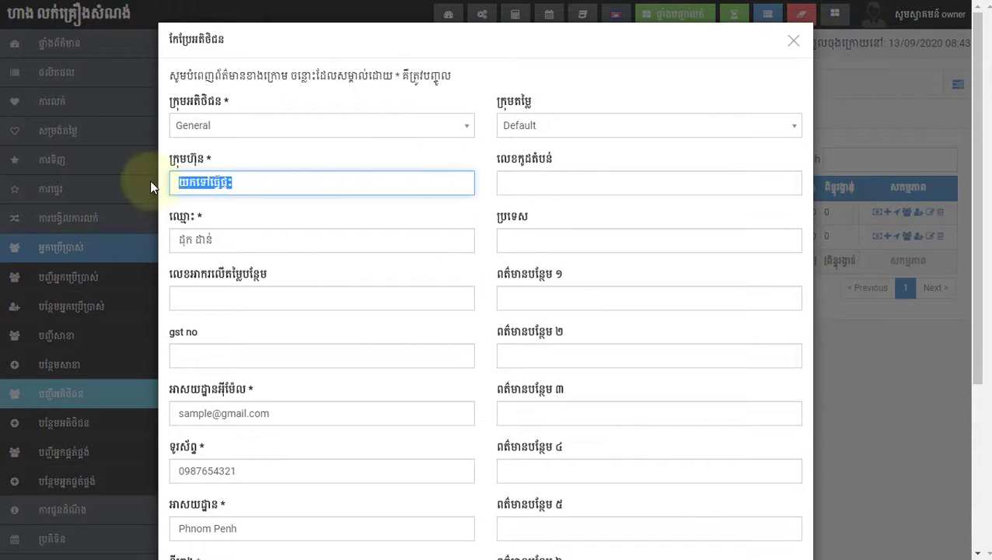
{"action": "left_click", "coordinate": [149, 180]}
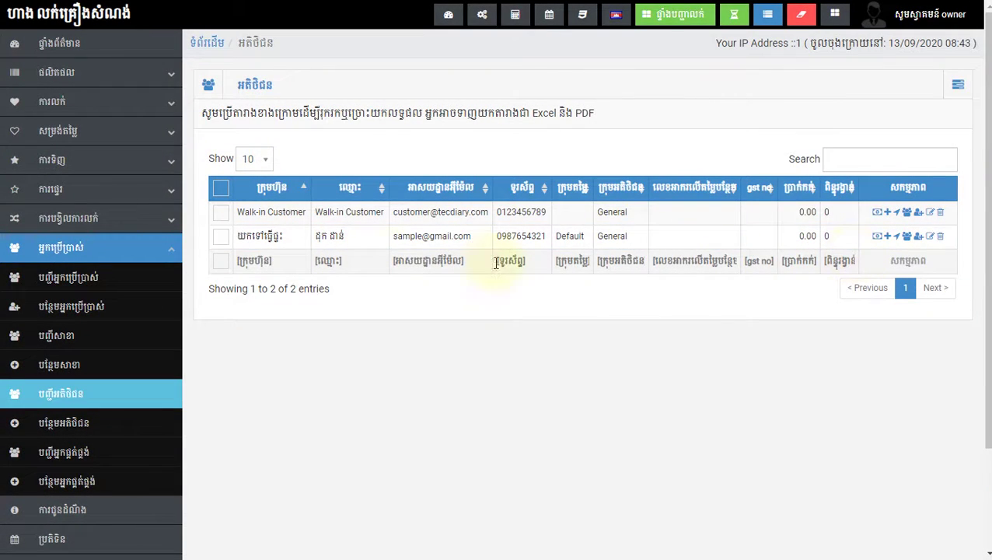
Step: Reopen the second customer and replace its company name with a new Khmer name
{"action": "left_click", "coordinate": [931, 236]}
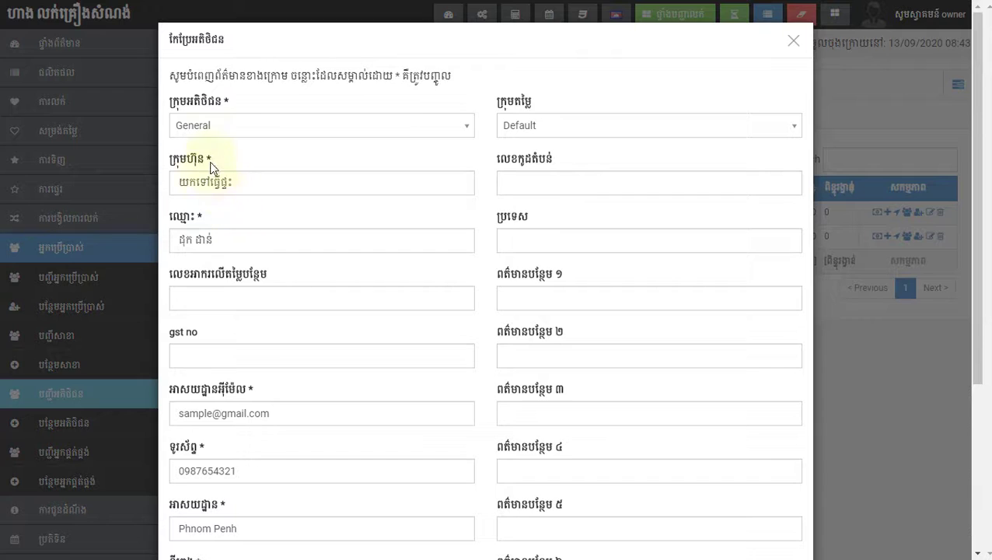
{"action": "left_click", "coordinate": [237, 184]}
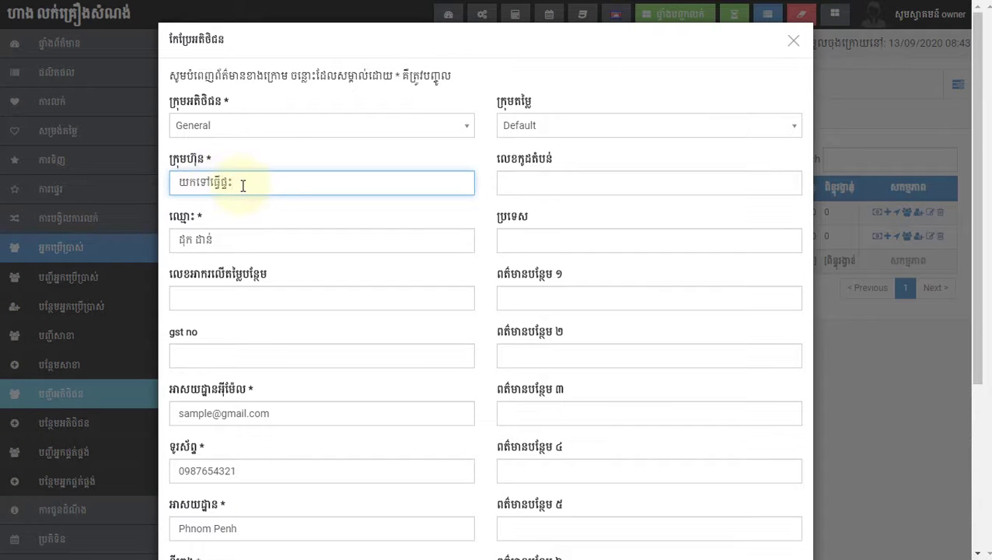
{"action": "key", "text": "BackSpace"}
{"action": "key", "text": "BackSpace"}
{"action": "key", "text": "BackSpace"}
{"action": "key", "text": "BackSpace"}
{"action": "key", "text": "BackSpace"}
{"action": "key", "text": "BackSpace"}
{"action": "key", "text": "BackSpace"}
{"action": "key", "text": "BackSpace"}
{"action": "key", "text": "BackSpace"}
{"action": "key", "text": "BackSpace"}
{"action": "key", "text": "BackSpace"}
{"action": "key", "text": "BackSpace"}
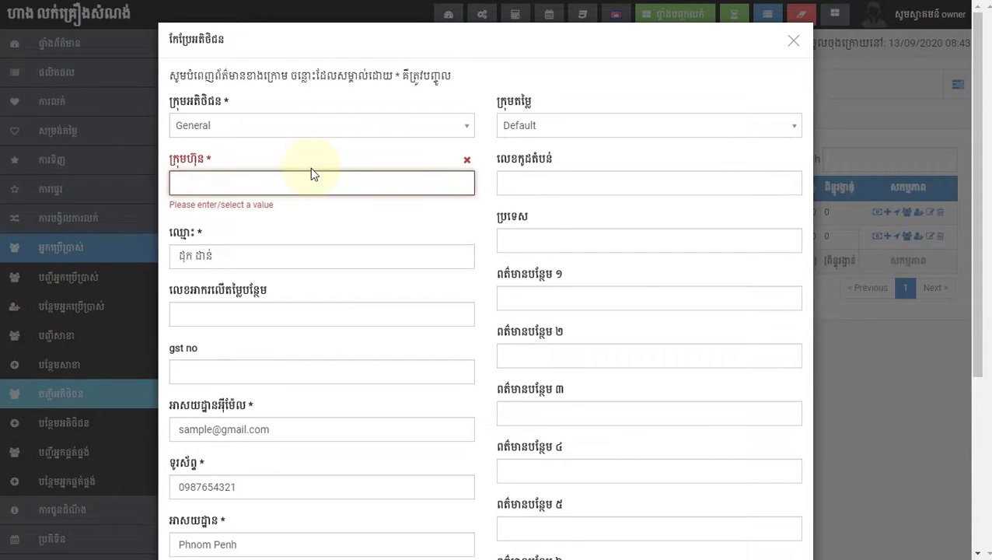
{"action": "key", "text": "BackSpace"}
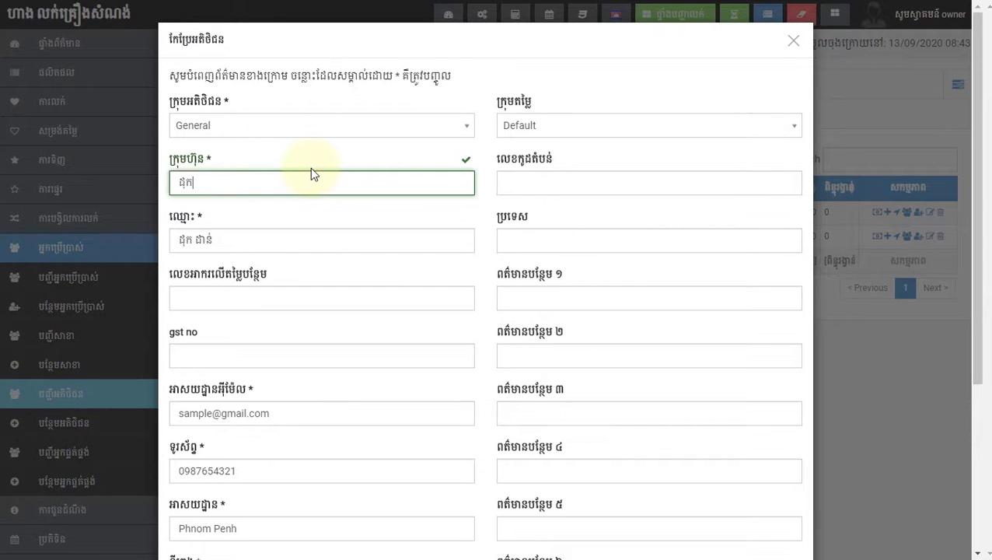
{"action": "scroll", "coordinate": [412, 204], "scroll_direction": "down", "scroll_amount": 4}
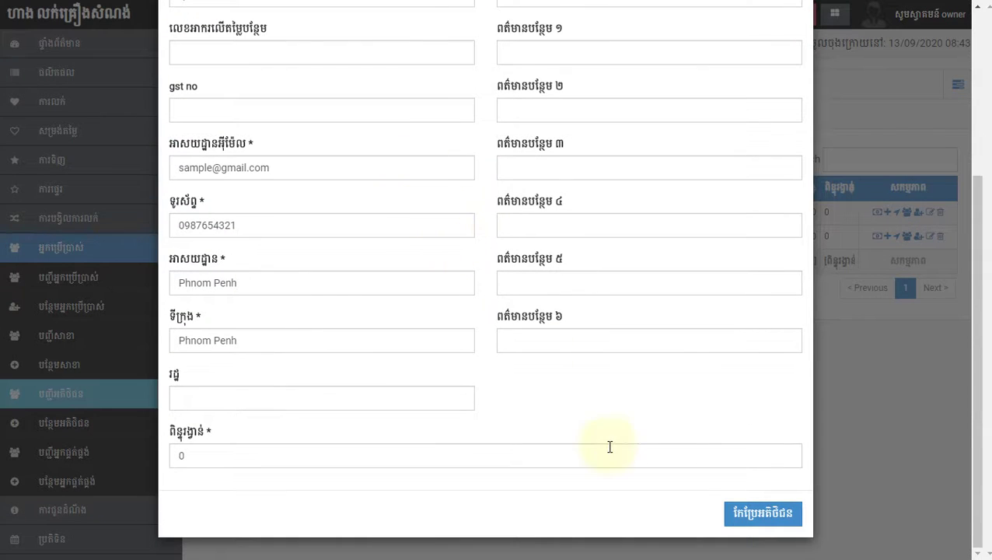
{"action": "scroll", "coordinate": [259, 228], "scroll_direction": "up", "scroll_amount": 4}
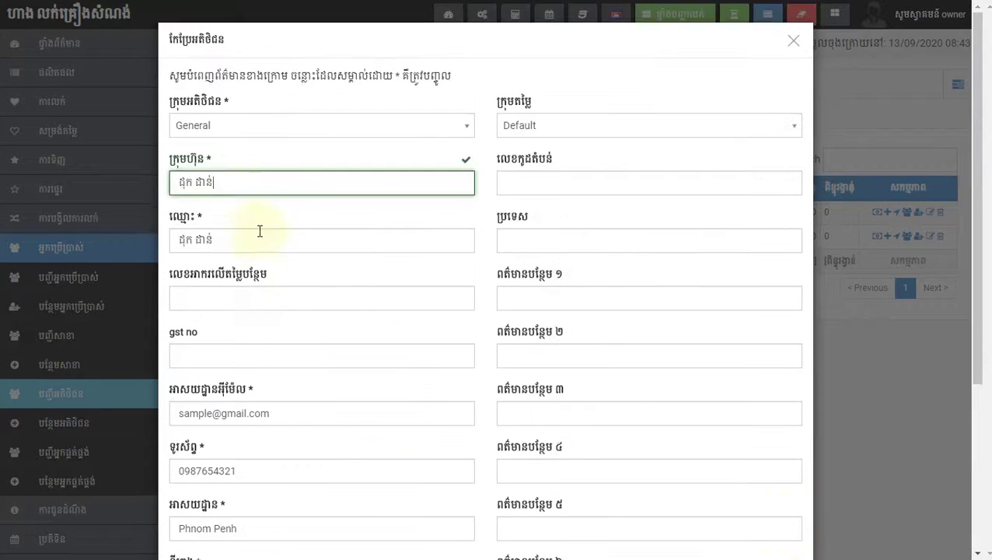
{"action": "left_click", "coordinate": [211, 193]}
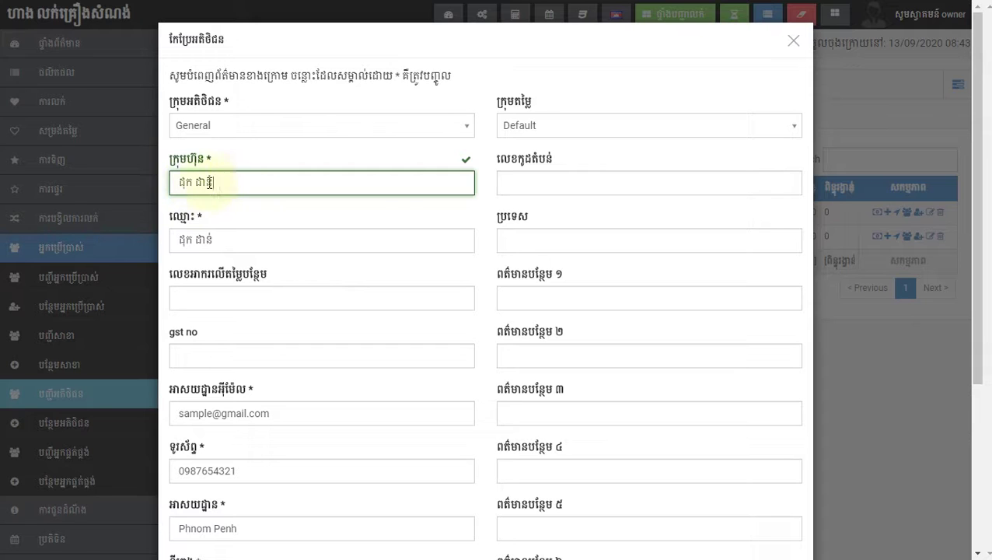
Step: Save the edited second customer's details
{"action": "scroll", "coordinate": [806, 453], "scroll_direction": "down", "scroll_amount": 3}
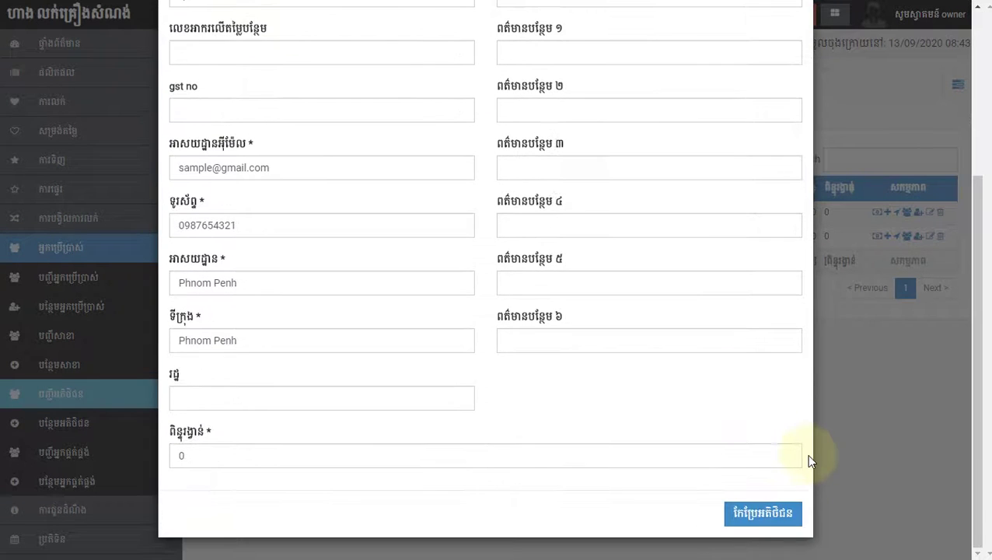
{"action": "left_click", "coordinate": [751, 515]}
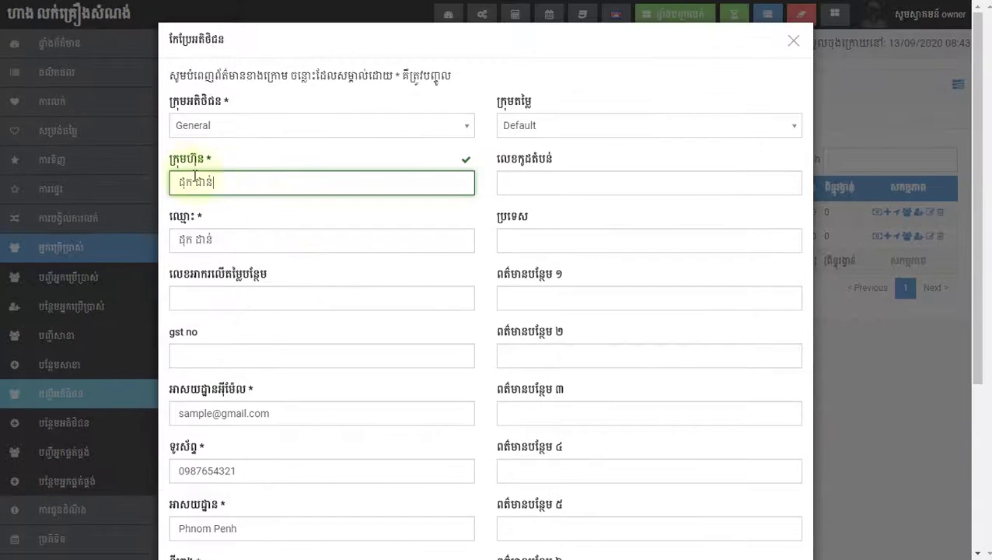
{"action": "scroll", "coordinate": [773, 400], "scroll_direction": "down", "scroll_amount": 3}
{"action": "left_click", "coordinate": [762, 519]}
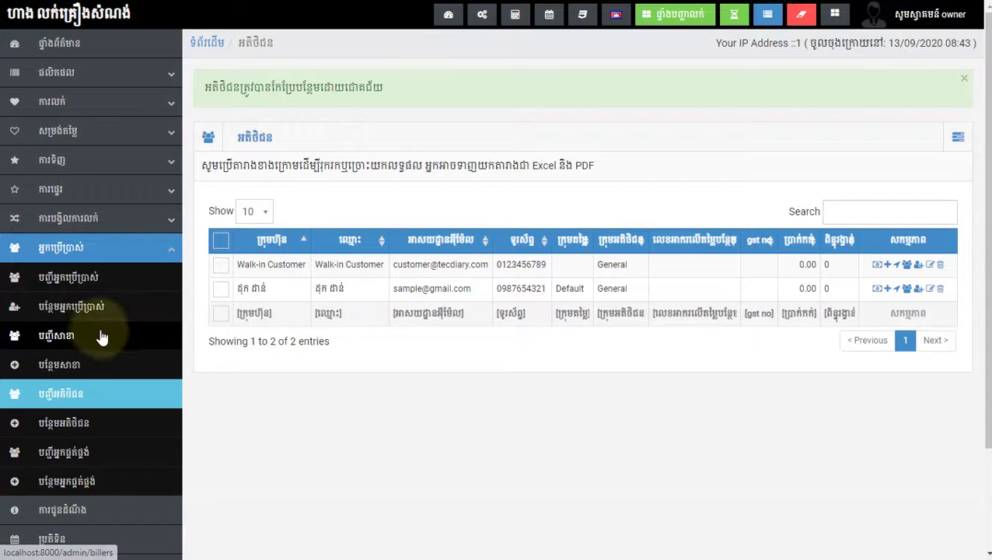
Step: Start a new customer from the customer actions menu and view the customer group options
{"action": "left_click", "coordinate": [957, 138]}
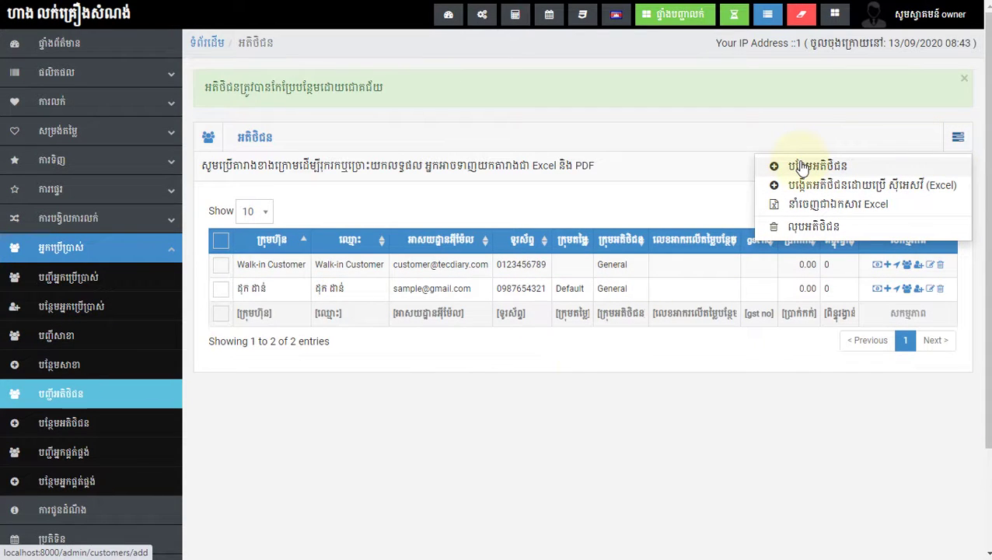
{"action": "left_click", "coordinate": [519, 414]}
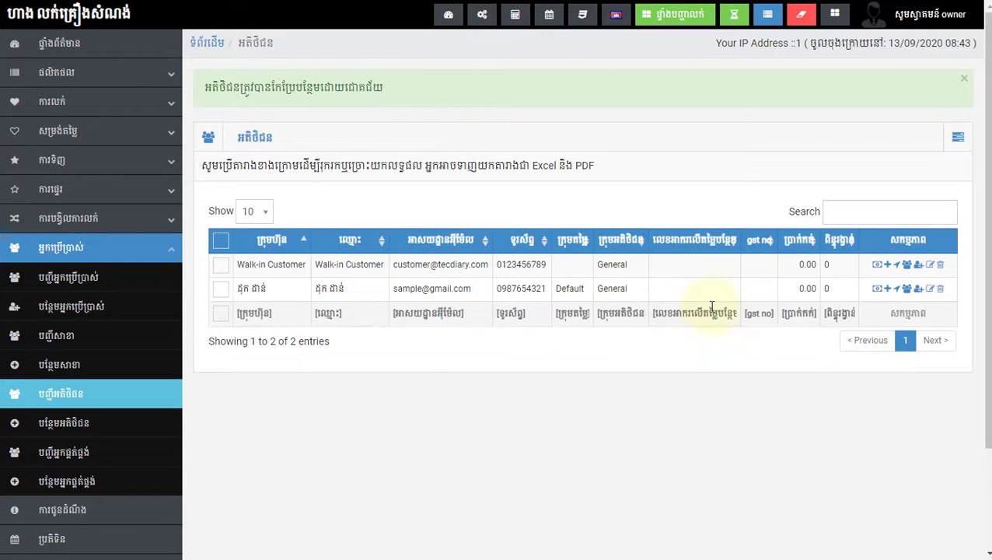
{"action": "left_click", "coordinate": [959, 137]}
{"action": "left_click", "coordinate": [850, 168]}
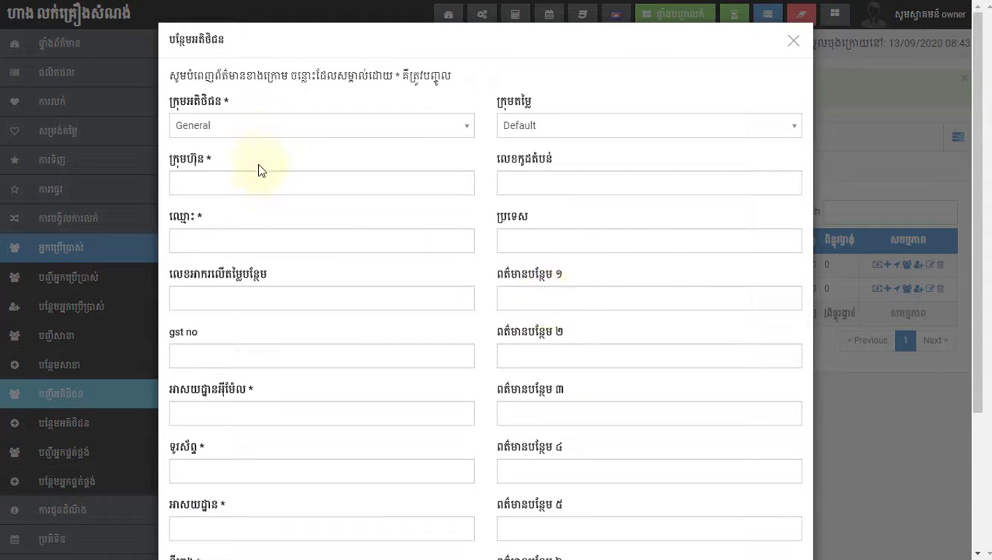
{"action": "left_click", "coordinate": [243, 124]}
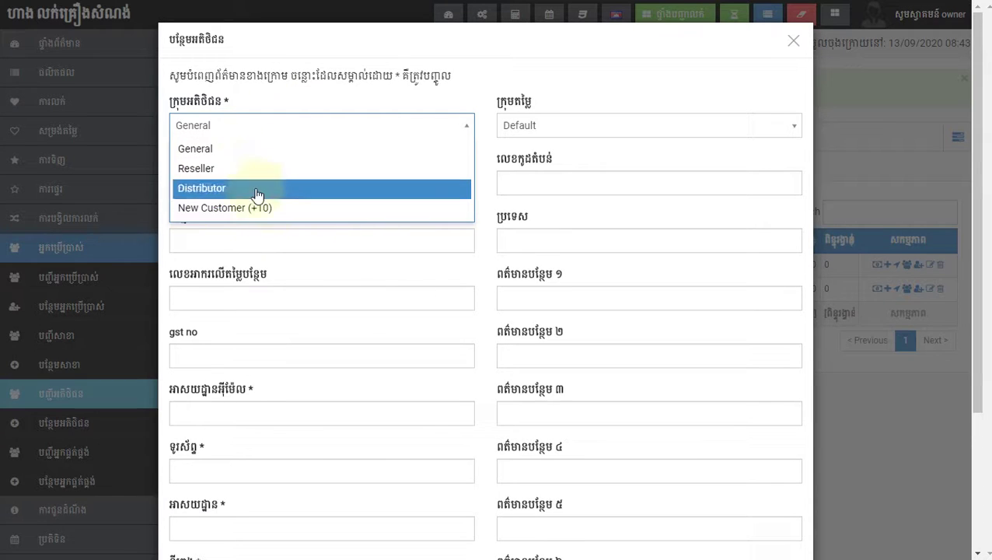
Step: Keep General as customer group, enter a Khmer company name and copy it as customer name
{"action": "left_click", "coordinate": [263, 147]}
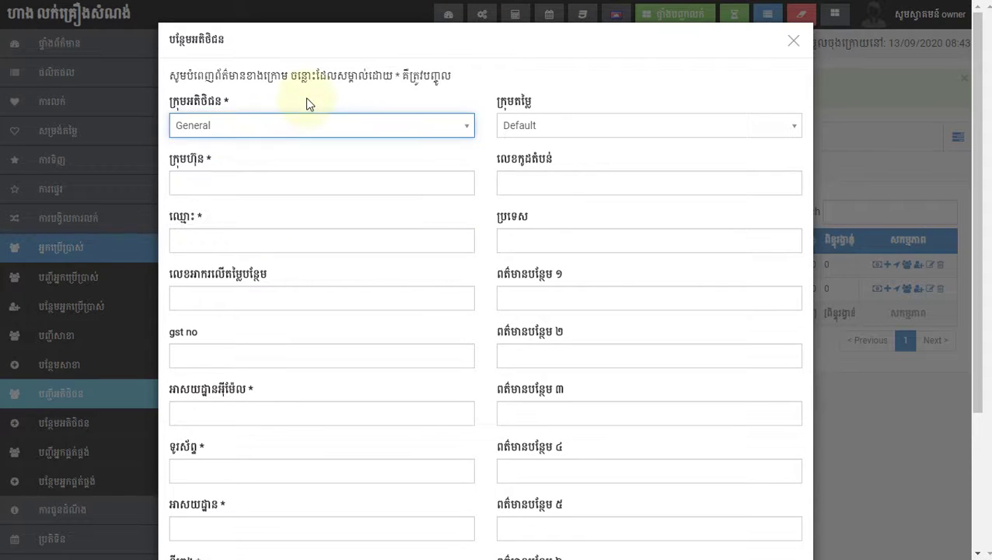
{"action": "left_click", "coordinate": [218, 194]}
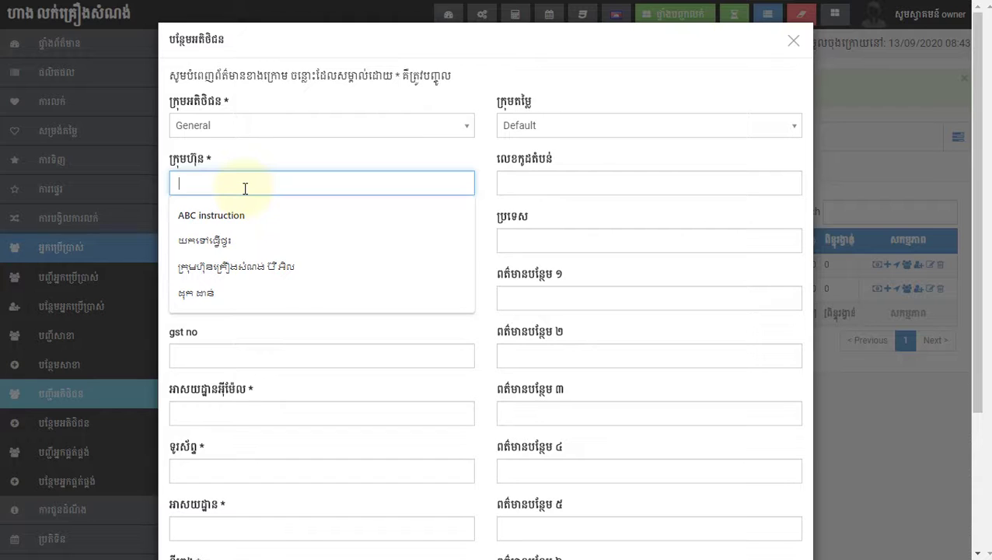
{"action": "type", "text": "ក"}
{"action": "key", "text": "BackSpace"}
{"action": "type", "text": "ក"}
{"action": "key", "text": "BackSpace"}
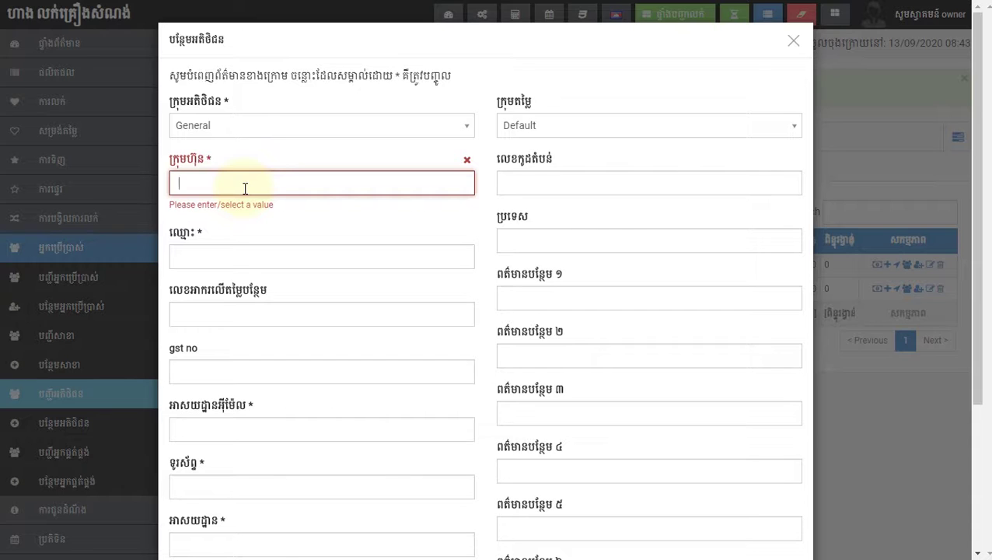
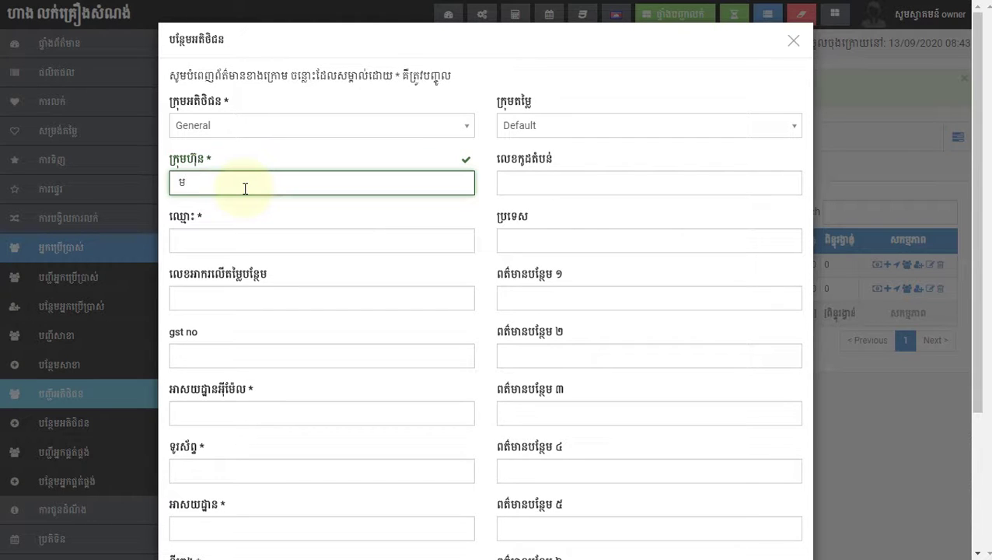
{"action": "key", "text": "Tab"}
{"action": "type", "text": "លលក"}
{"action": "key", "text": "BackSpace"}
{"action": "key", "text": "BackSpace"}
{"action": "key", "text": "BackSpace"}
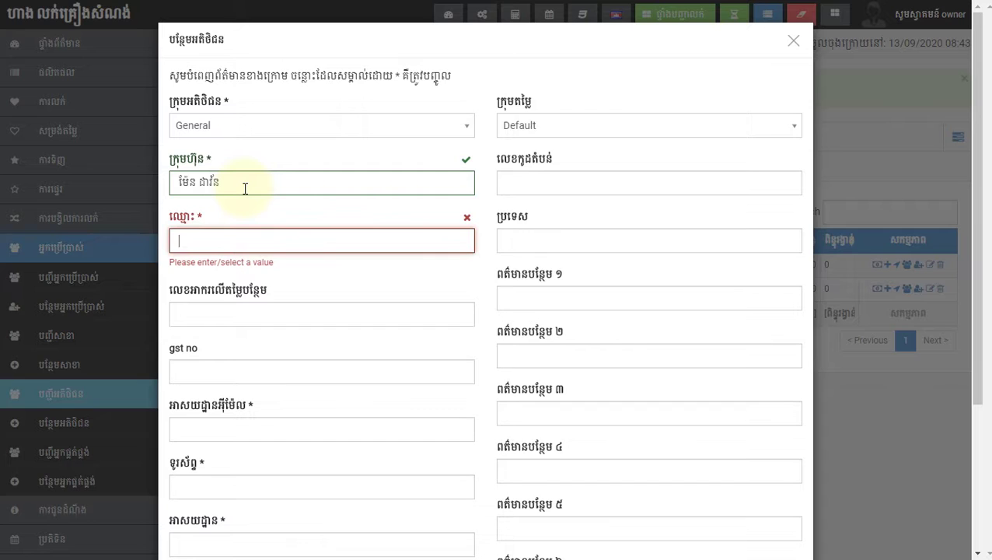
{"action": "left_click_drag", "start_coordinate": [245, 188], "coordinate": [181, 173]}
{"action": "key", "text": "ctrl+c"}
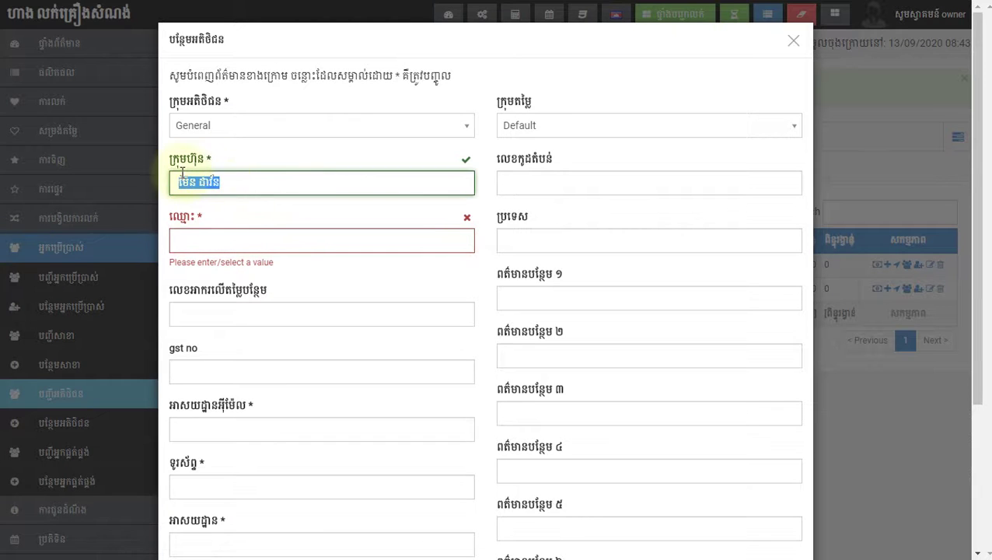
{"action": "left_click", "coordinate": [210, 240]}
{"action": "key", "text": "ctrl+v"}
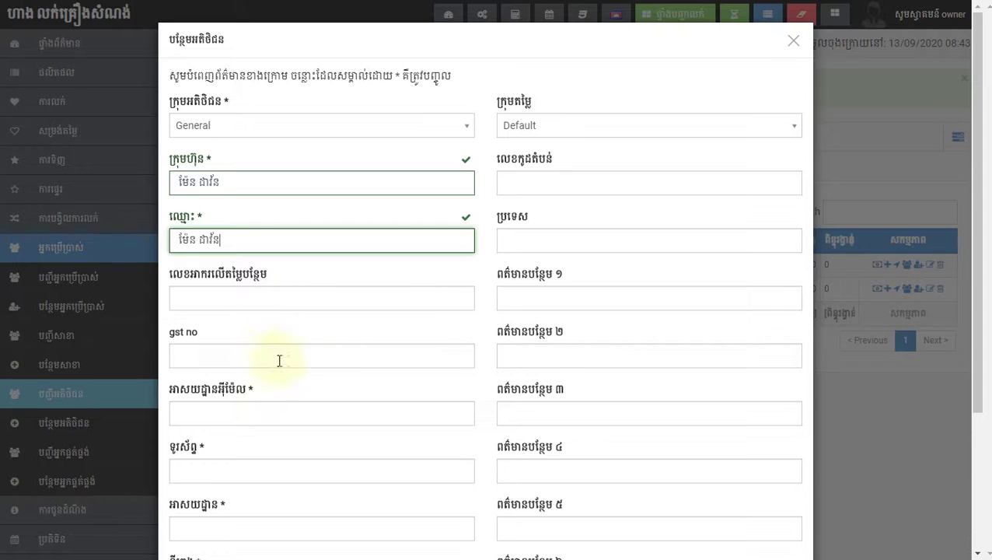
Step: Add a suggested email, a 10-digit phone, Phnom Penh as address and city, and submit
{"action": "left_click", "coordinate": [234, 418]}
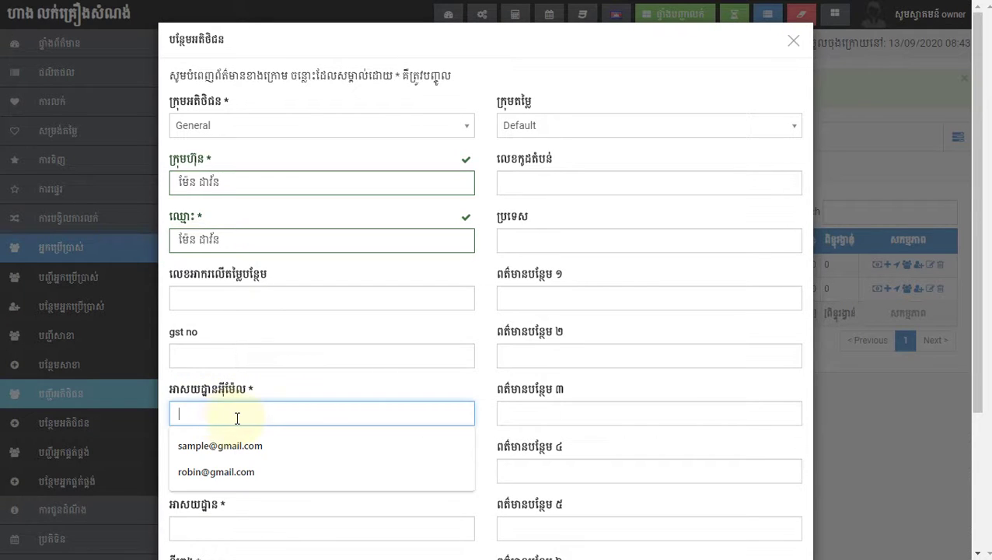
{"action": "left_click", "coordinate": [229, 447]}
{"action": "scroll", "coordinate": [289, 419], "scroll_direction": "down", "scroll_amount": 1}
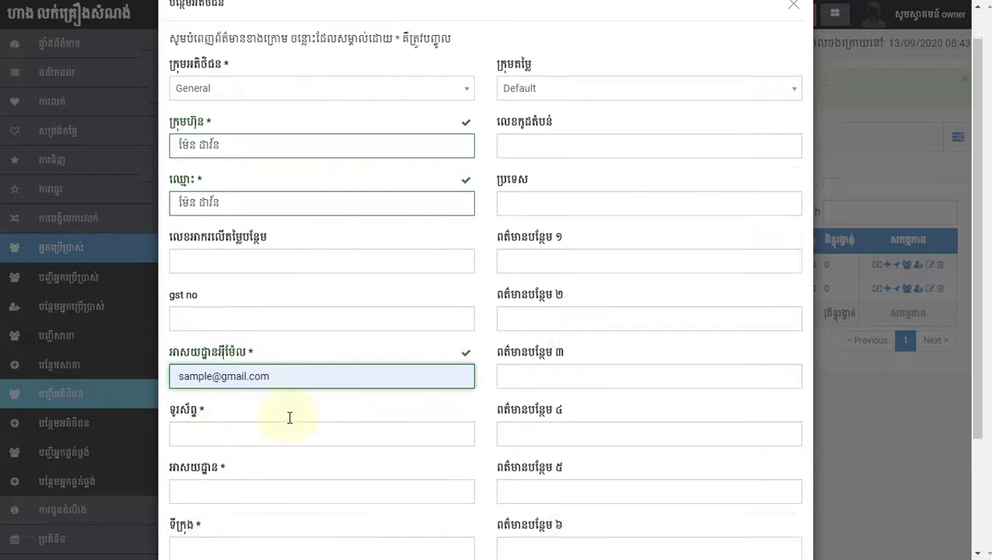
{"action": "scroll", "coordinate": [289, 419], "scroll_direction": "down", "scroll_amount": 2}
{"action": "left_click", "coordinate": [258, 288]}
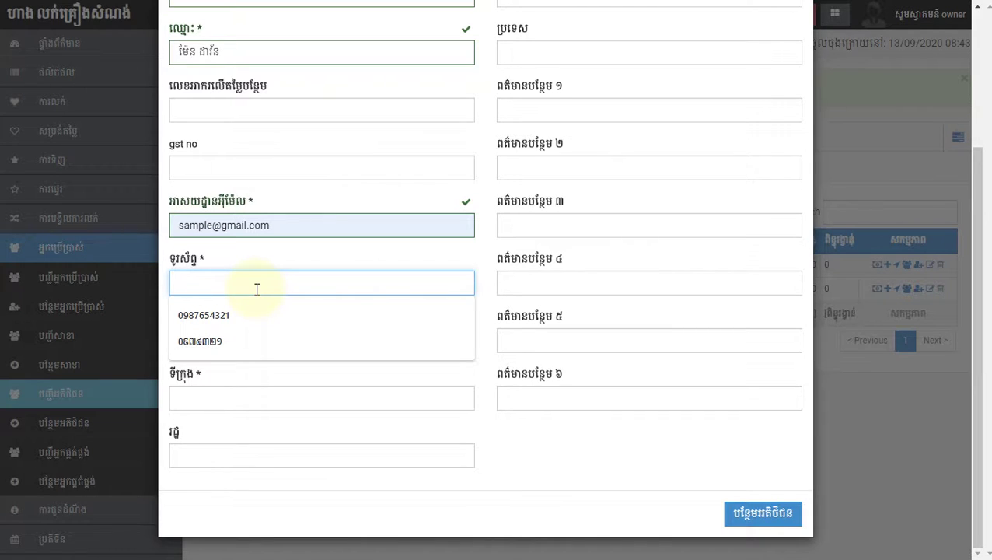
{"action": "type", "text": "១២៣៤៥៦៧៨៩០"}
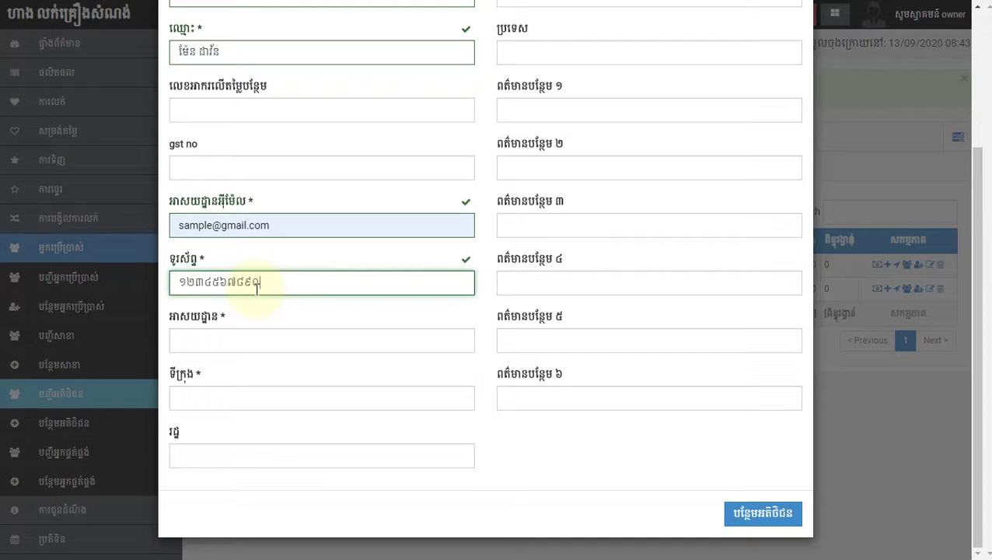
{"action": "left_click", "coordinate": [221, 339]}
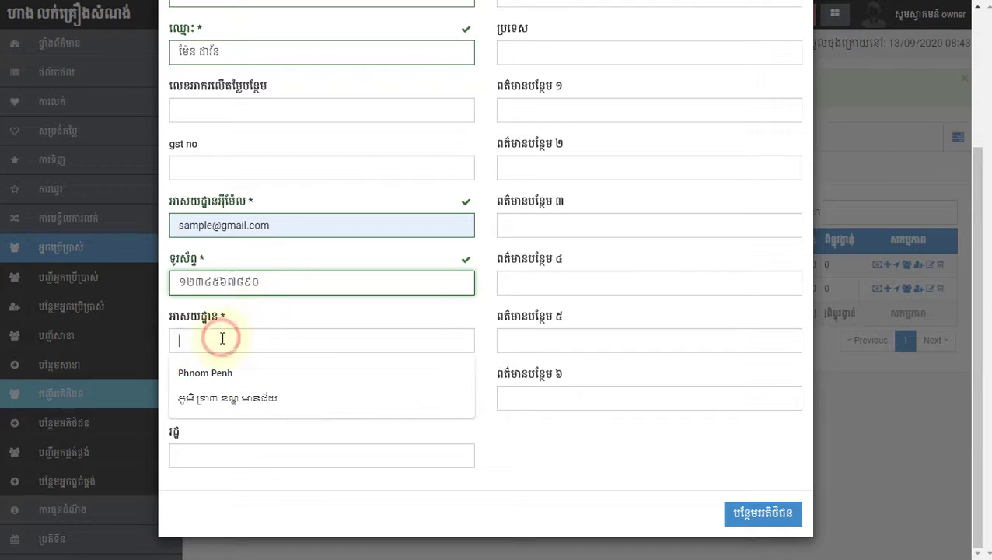
{"action": "left_click", "coordinate": [219, 379]}
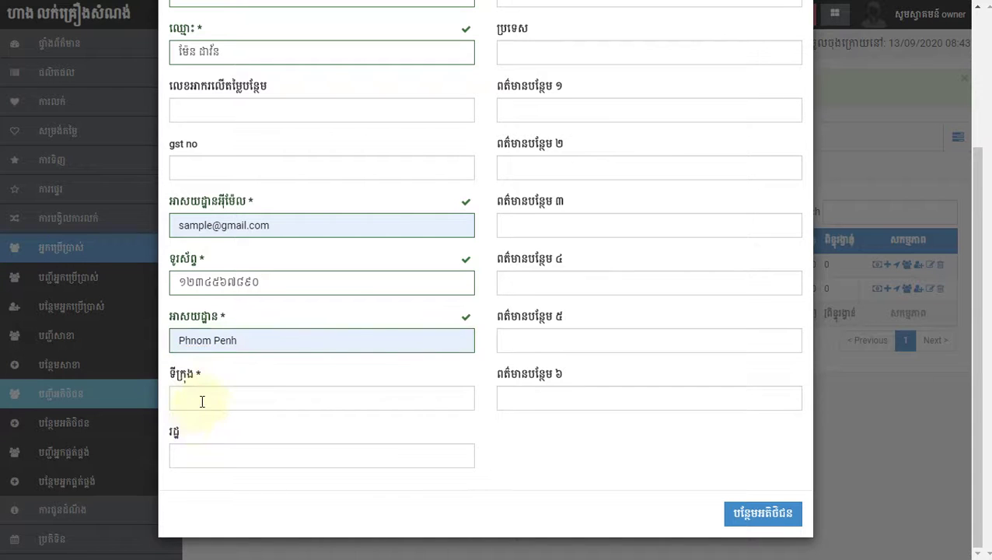
{"action": "left_click", "coordinate": [201, 398]}
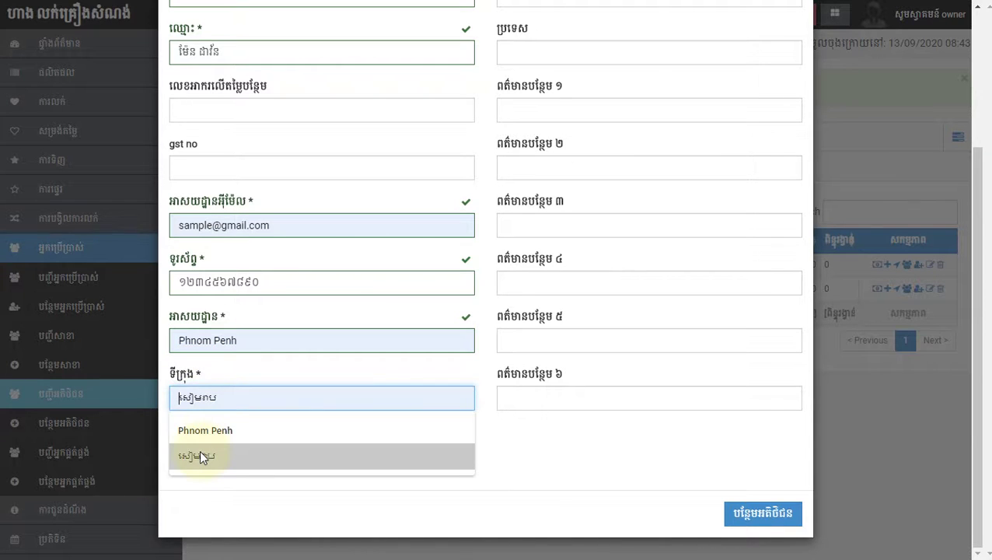
{"action": "left_click", "coordinate": [205, 430]}
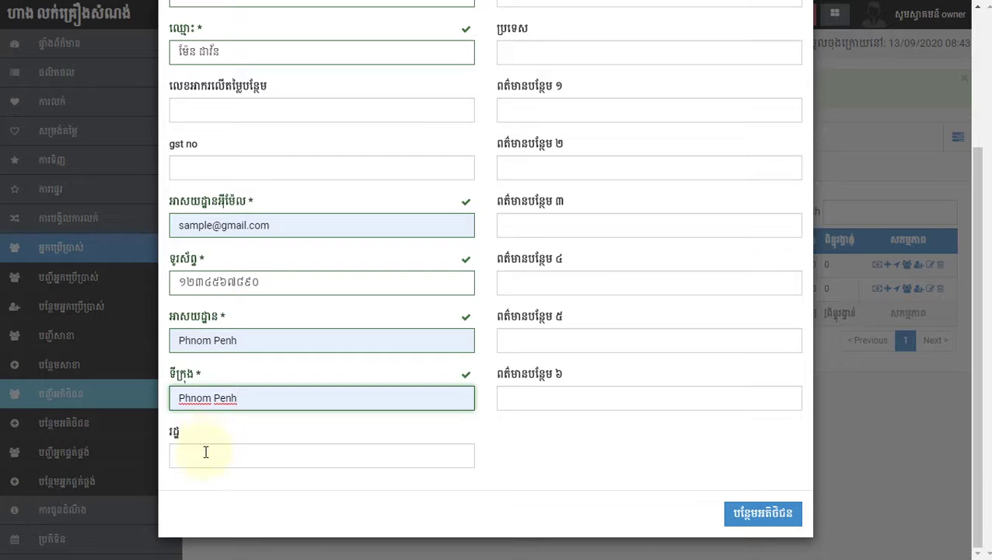
{"action": "left_click", "coordinate": [747, 522]}
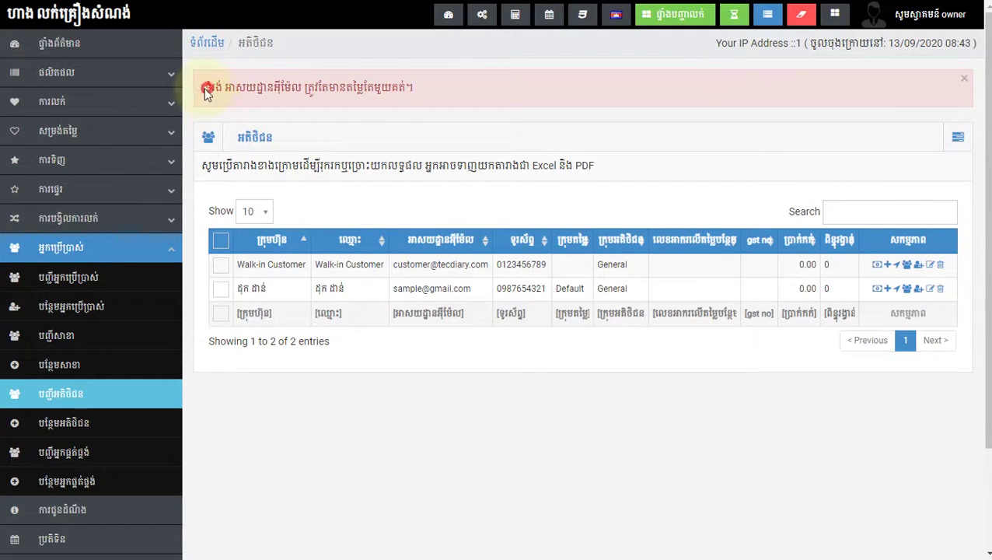
Step: Highlight the email-must-be-unique error text to read it, then reopen the customer actions menu
{"action": "left_click_drag", "start_coordinate": [206, 91], "coordinate": [379, 90]}
{"action": "left_click", "coordinate": [249, 91]}
{"action": "double_click", "coordinate": [249, 90]}
{"action": "left_click", "coordinate": [332, 100]}
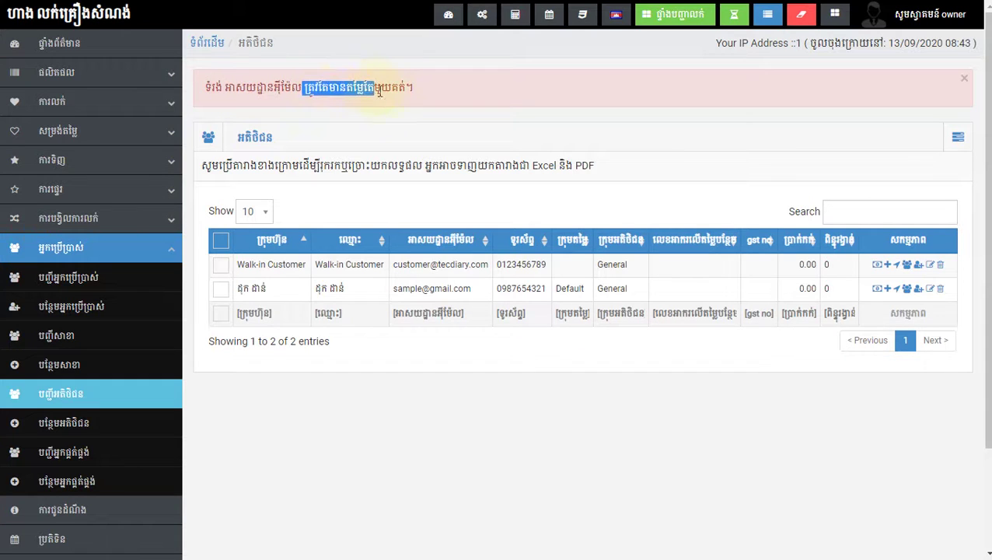
{"action": "left_click", "coordinate": [396, 87]}
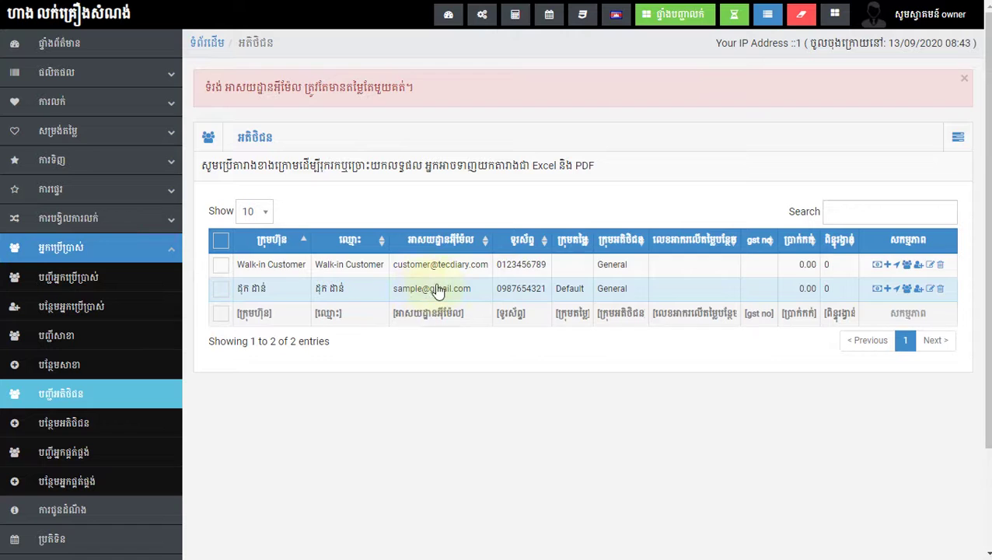
{"action": "left_click", "coordinate": [959, 138]}
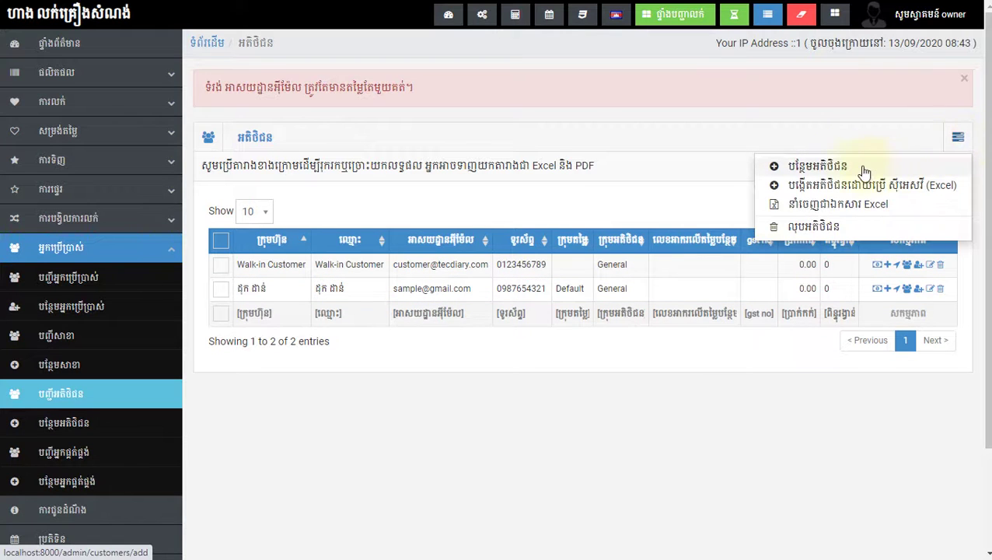
Step: Open a new customer form and reuse the previous company and customer names from suggestions
{"action": "left_click", "coordinate": [816, 166]}
{"action": "left_click", "coordinate": [266, 184]}
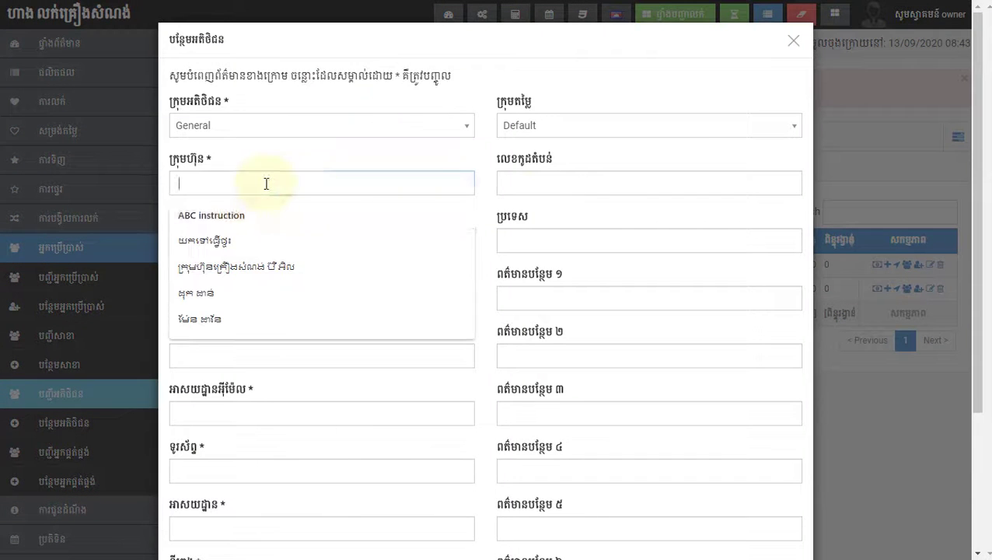
{"action": "left_click", "coordinate": [216, 319]}
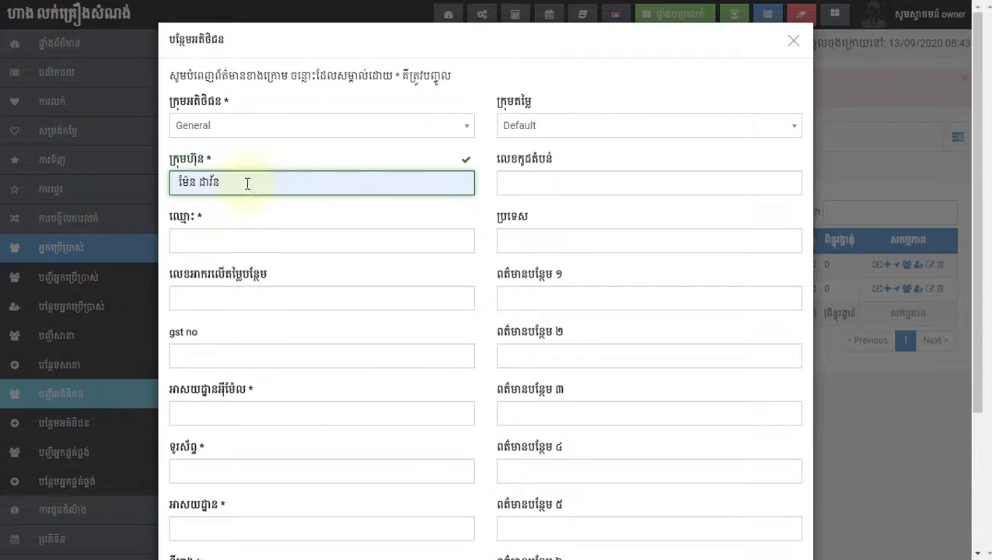
{"action": "left_click", "coordinate": [210, 241]}
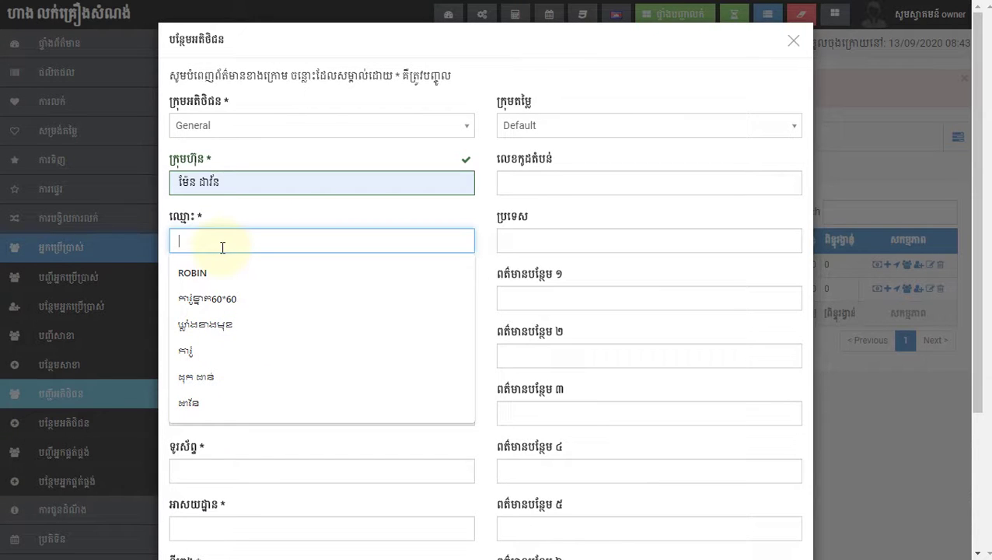
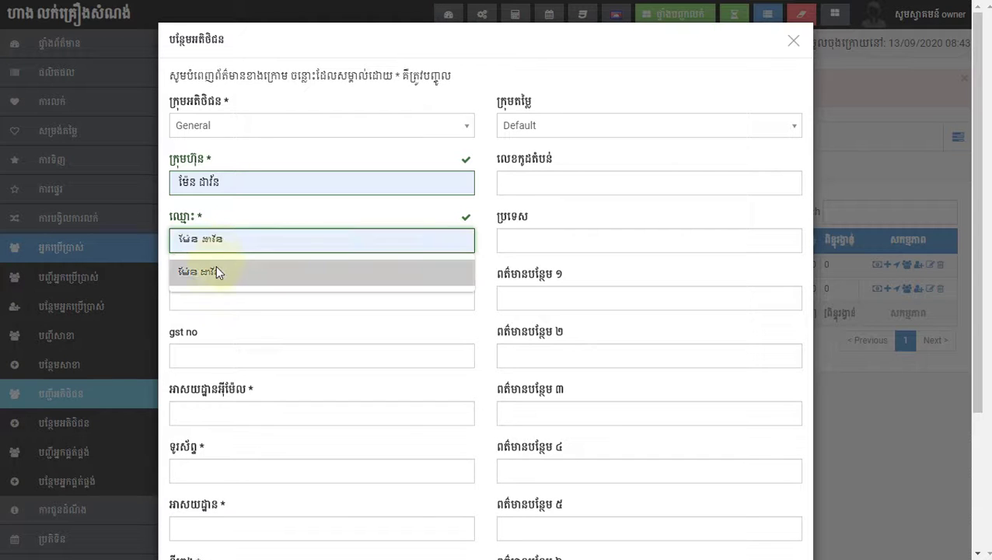
{"action": "left_click", "coordinate": [218, 271]}
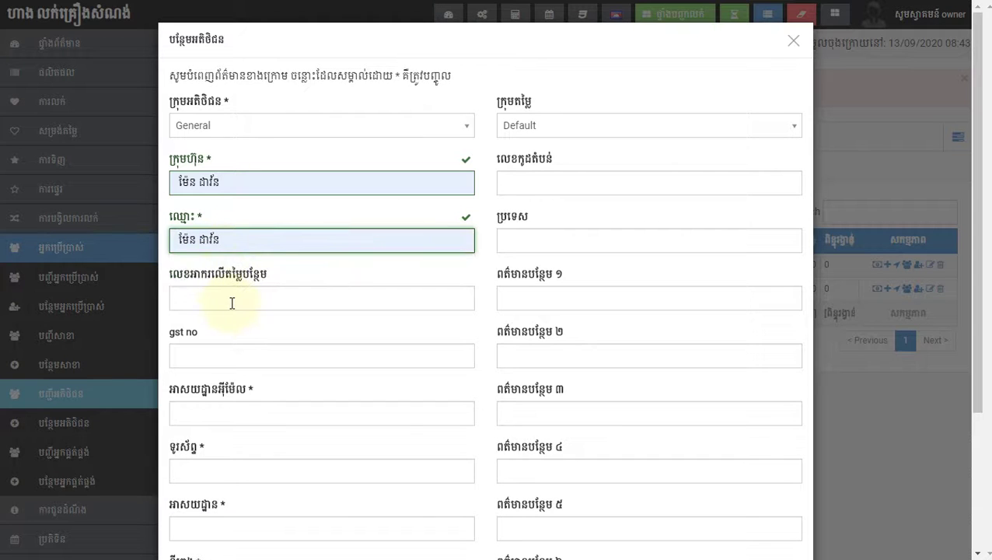
{"action": "scroll", "coordinate": [237, 308], "scroll_direction": "down", "scroll_amount": 2}
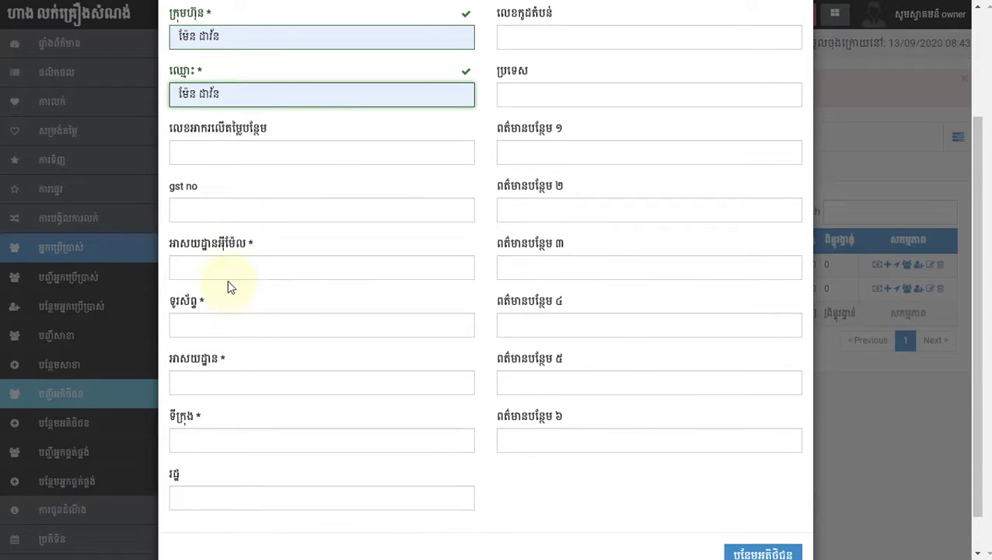
Step: Enter a new, unique Gmail address as the customer's e-mail
{"action": "left_click", "coordinate": [225, 272]}
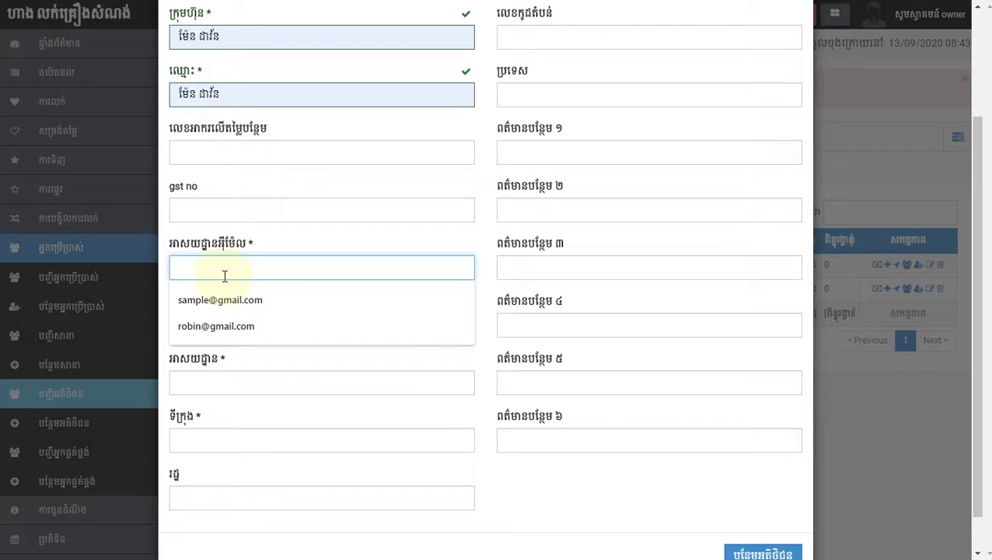
{"action": "scroll", "coordinate": [225, 276], "scroll_direction": "up", "scroll_amount": 2}
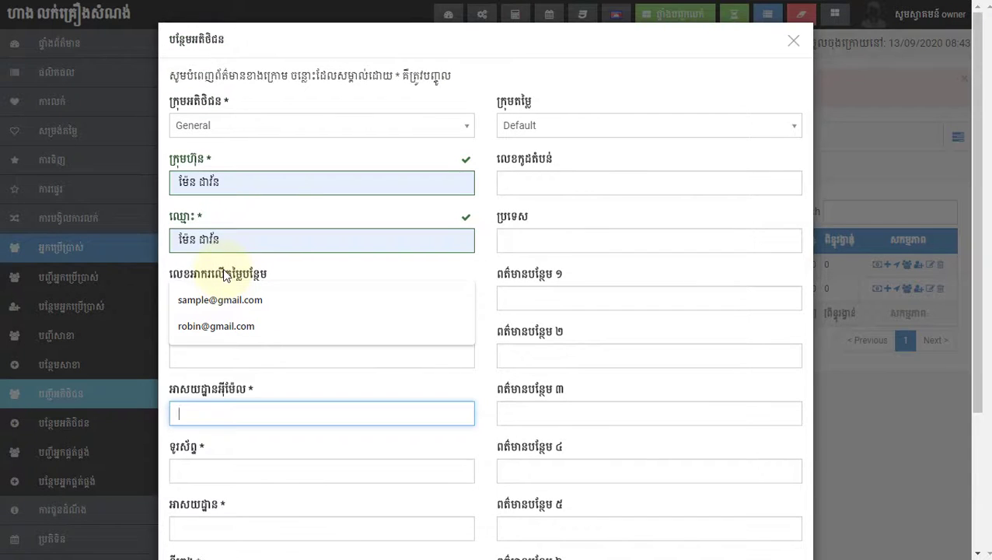
{"action": "scroll", "coordinate": [253, 361], "scroll_direction": "down", "scroll_amount": 1}
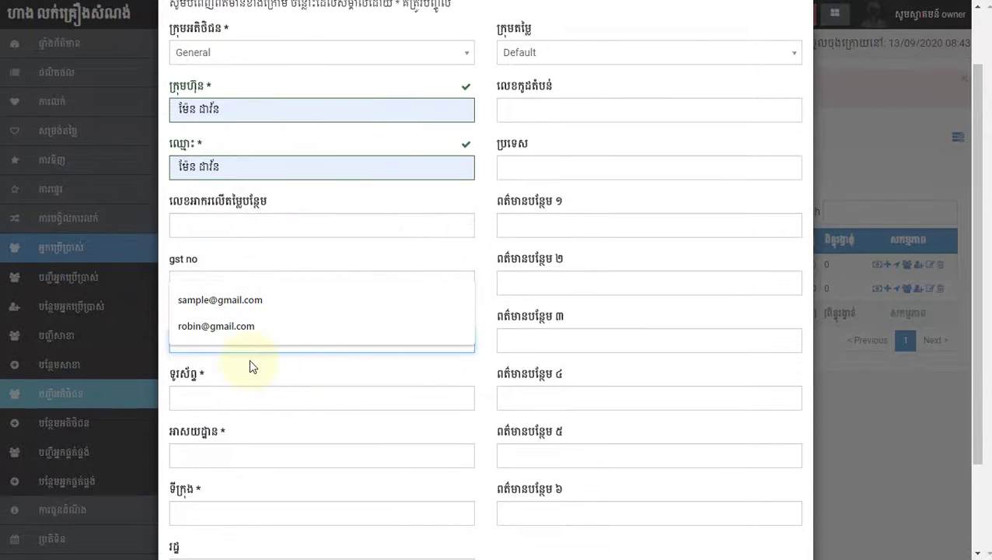
{"action": "left_click", "coordinate": [242, 397]}
{"action": "left_click", "coordinate": [206, 343]}
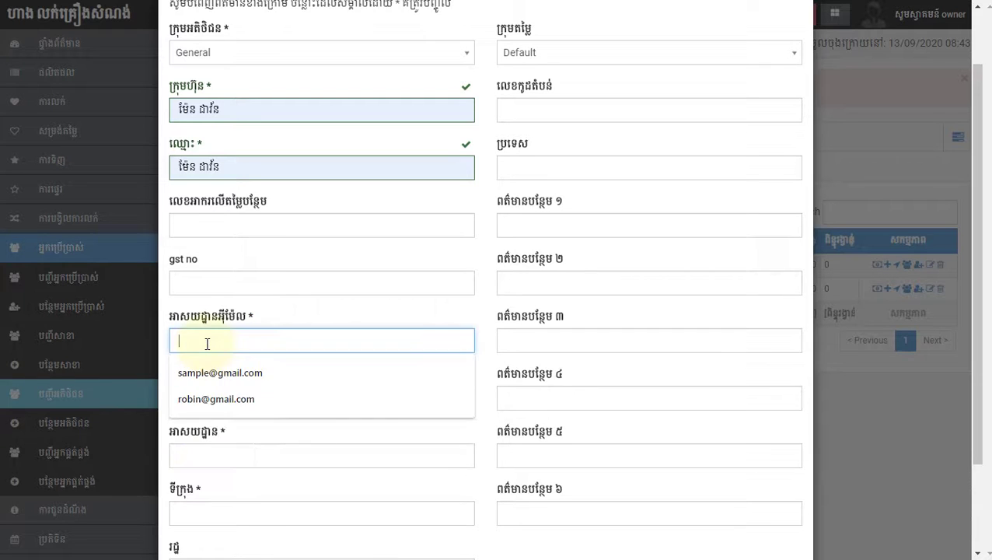
{"action": "type", "text": "ជា"}
{"action": "key", "text": "BackSpace"}
{"action": "key", "text": "BackSpace"}
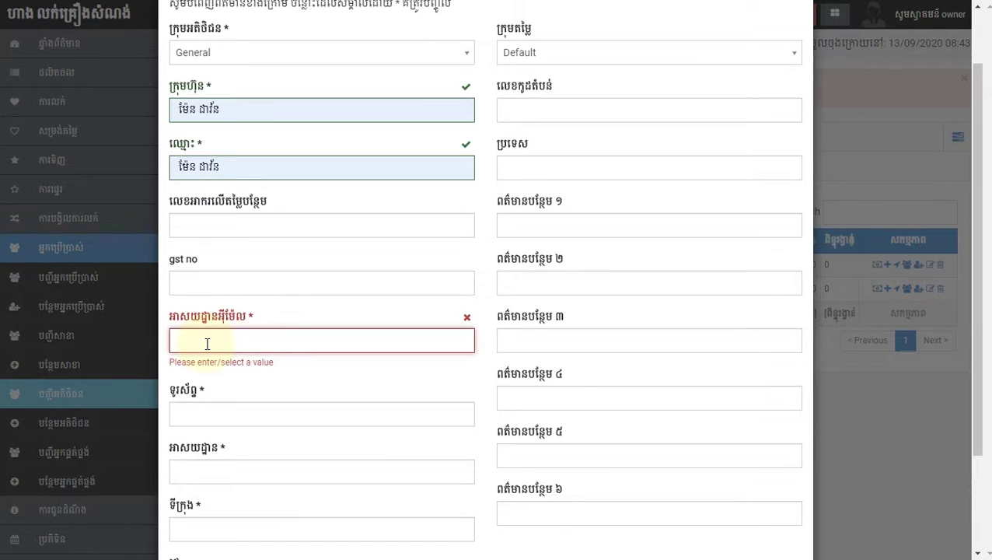
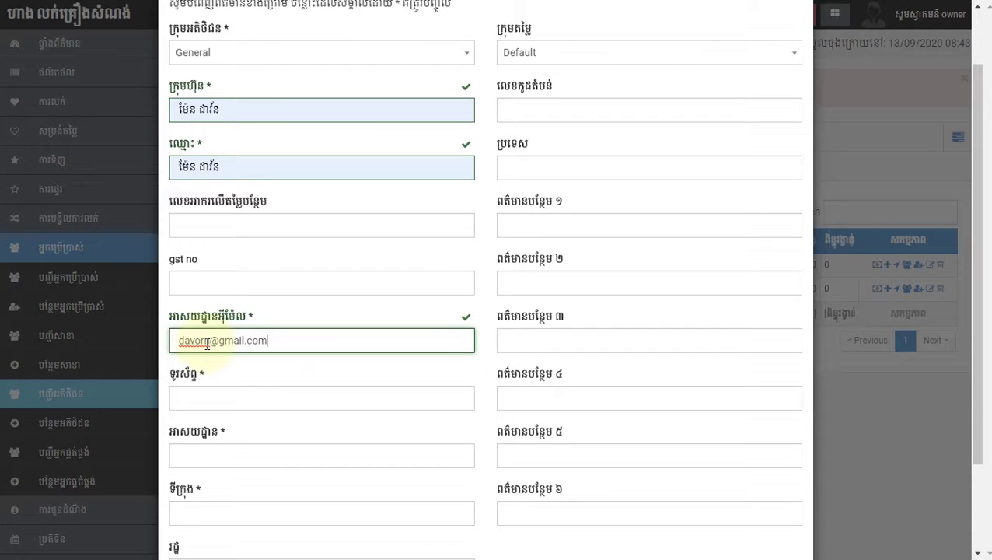
Step: Pick the suggested phone number, set address and city to Phnom Penh, and save the customer
{"action": "left_click", "coordinate": [226, 399]}
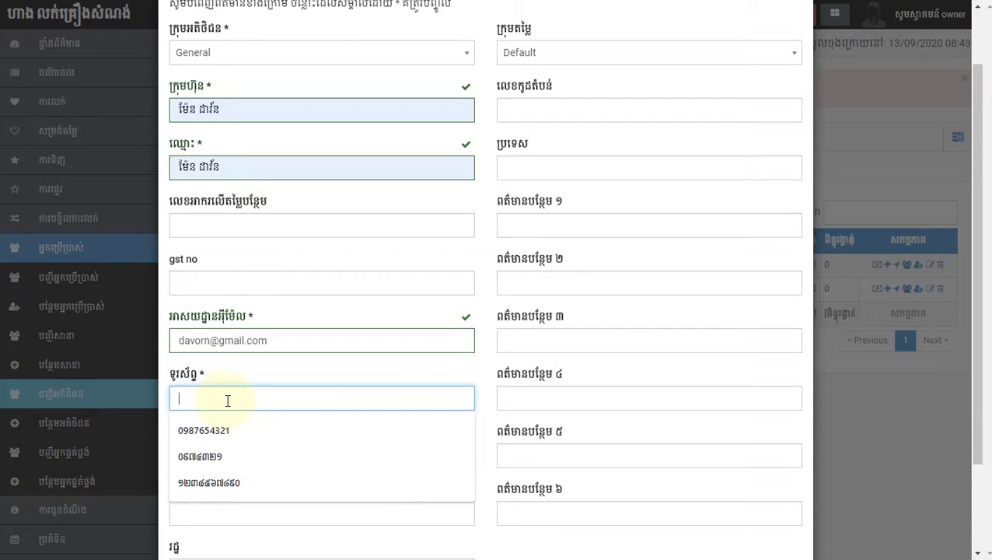
{"action": "type", "text": "0"}
{"action": "key", "text": "Down"}
{"action": "key", "text": "Return"}
{"action": "scroll", "coordinate": [317, 358], "scroll_direction": "down", "scroll_amount": 2}
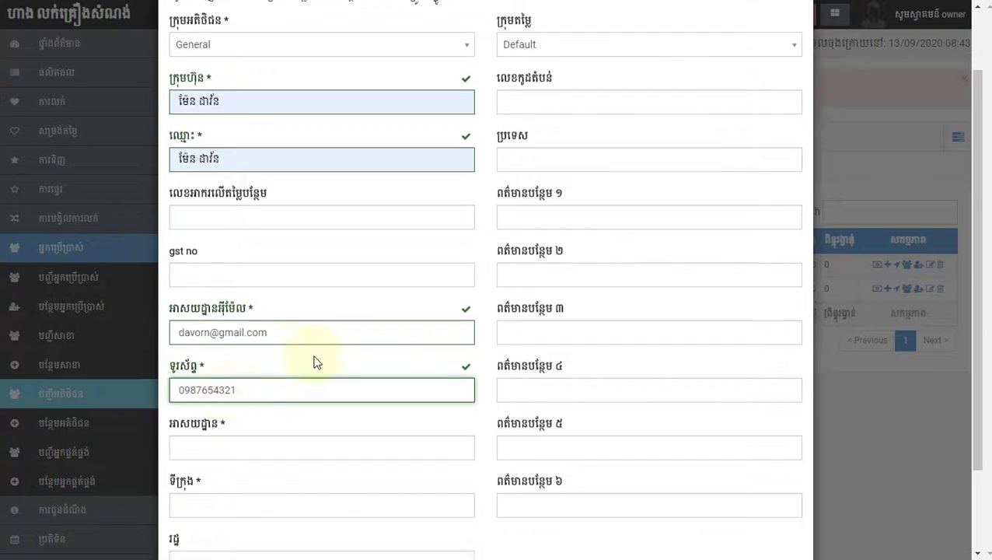
{"action": "left_click", "coordinate": [214, 335]}
{"action": "left_click", "coordinate": [215, 370]}
{"action": "left_click", "coordinate": [215, 399]}
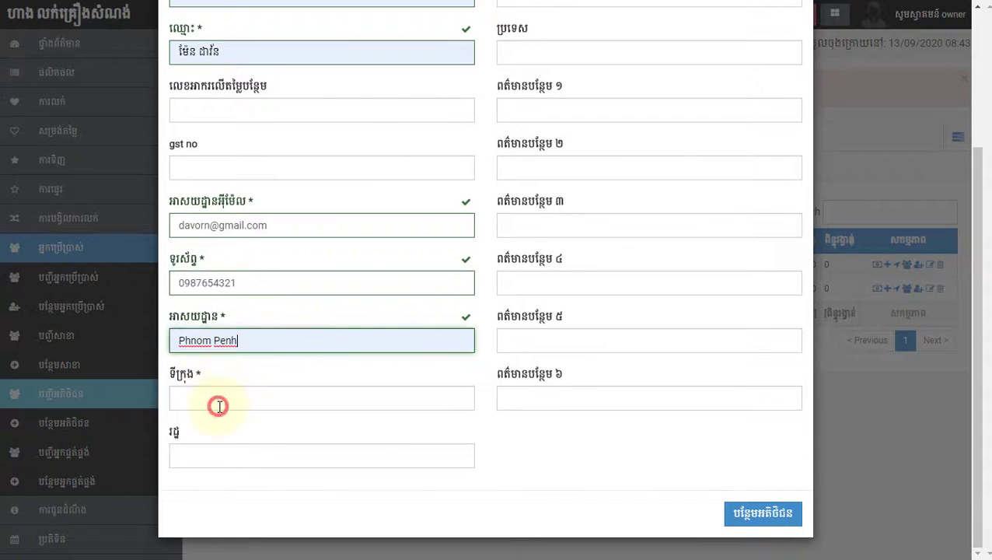
{"action": "left_click", "coordinate": [221, 430]}
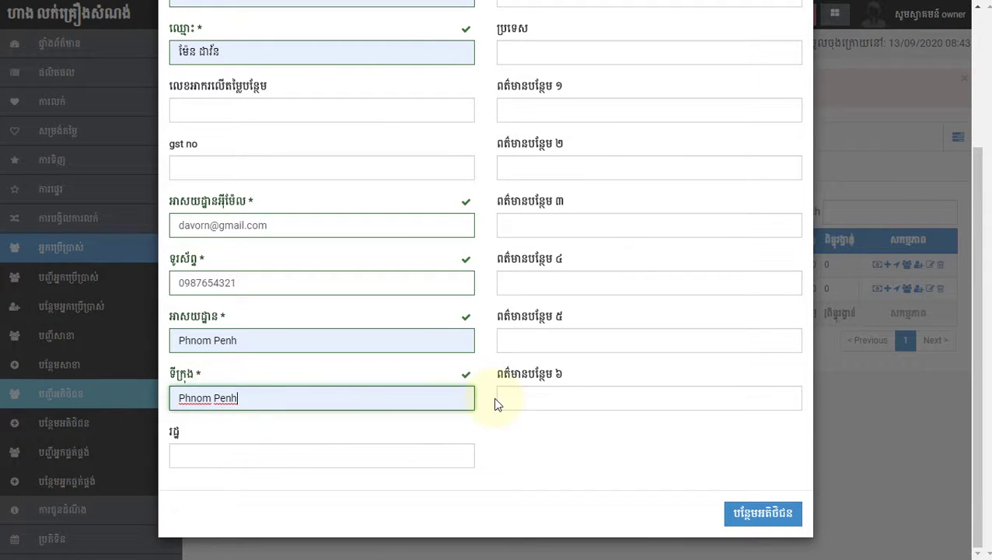
{"action": "scroll", "coordinate": [466, 410], "scroll_direction": "up", "scroll_amount": 2}
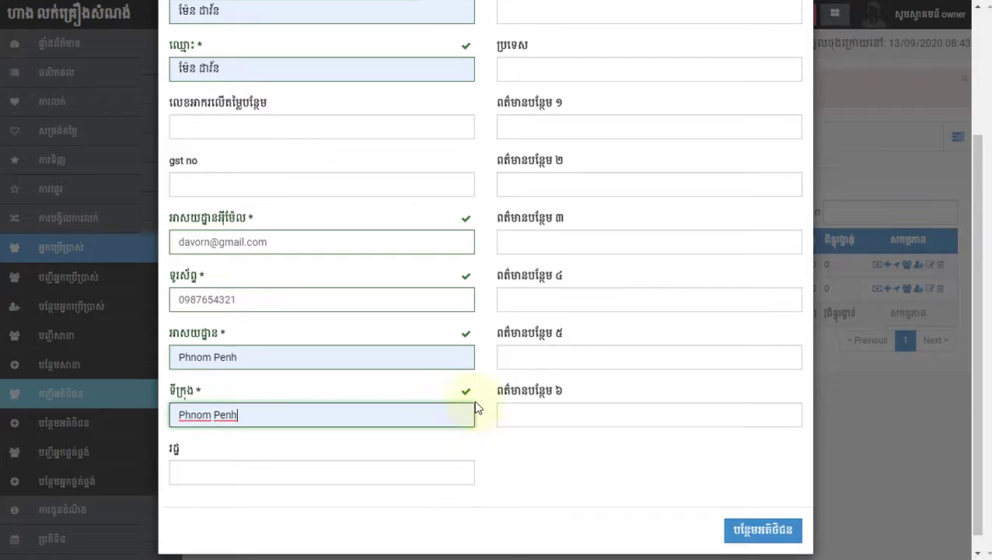
{"action": "scroll", "coordinate": [486, 408], "scroll_direction": "down", "scroll_amount": 1}
{"action": "scroll", "coordinate": [492, 406], "scroll_direction": "down", "scroll_amount": 2}
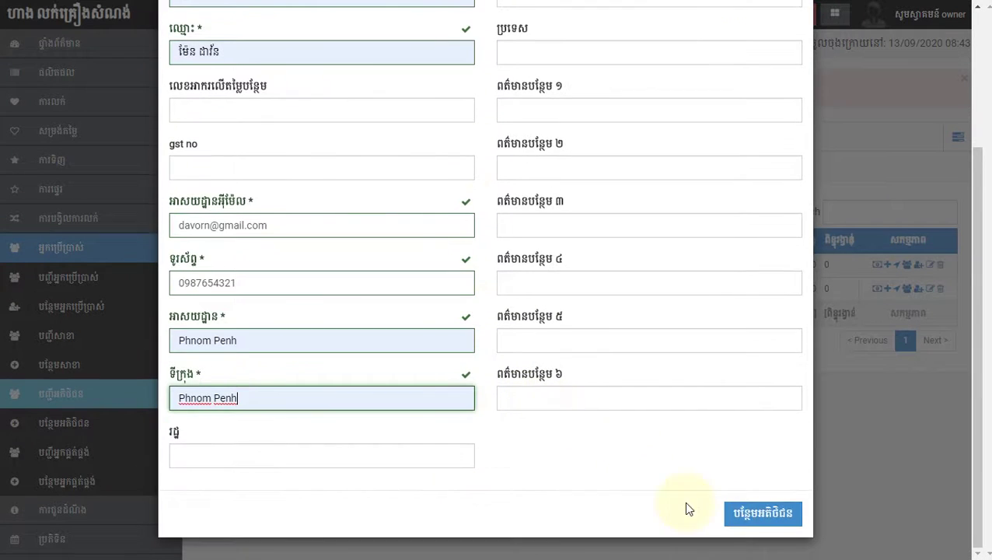
{"action": "left_click", "coordinate": [749, 507]}
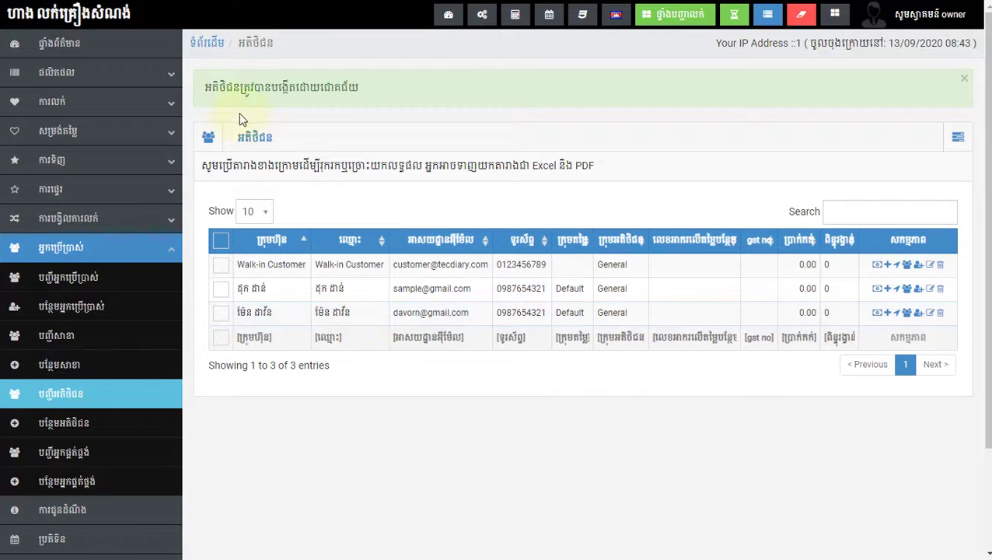
Step: Read the success message and scroll down to check the three-customer list
{"action": "left_click_drag", "start_coordinate": [200, 87], "coordinate": [431, 99]}
{"action": "left_click", "coordinate": [432, 99]}
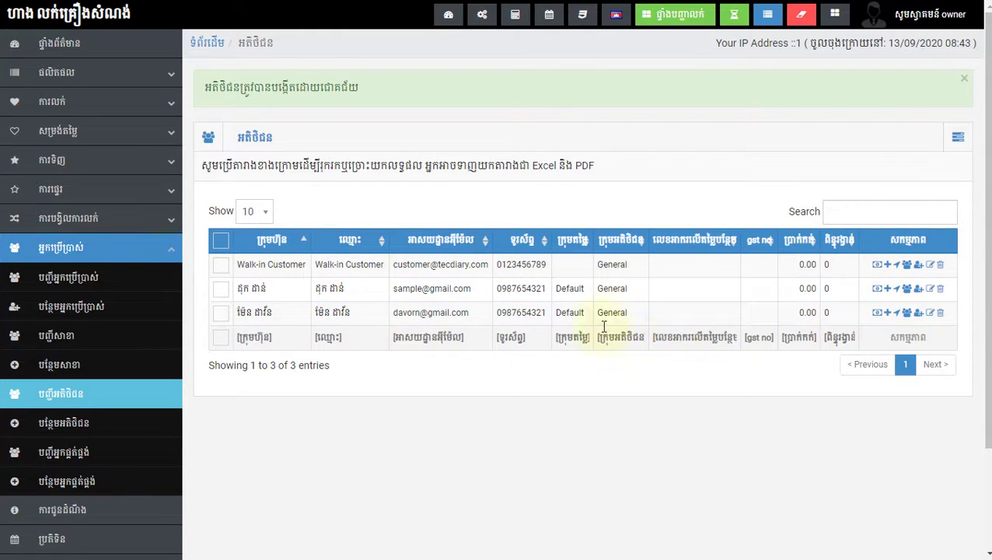
{"action": "scroll", "coordinate": [664, 309], "scroll_direction": "down", "scroll_amount": 1}
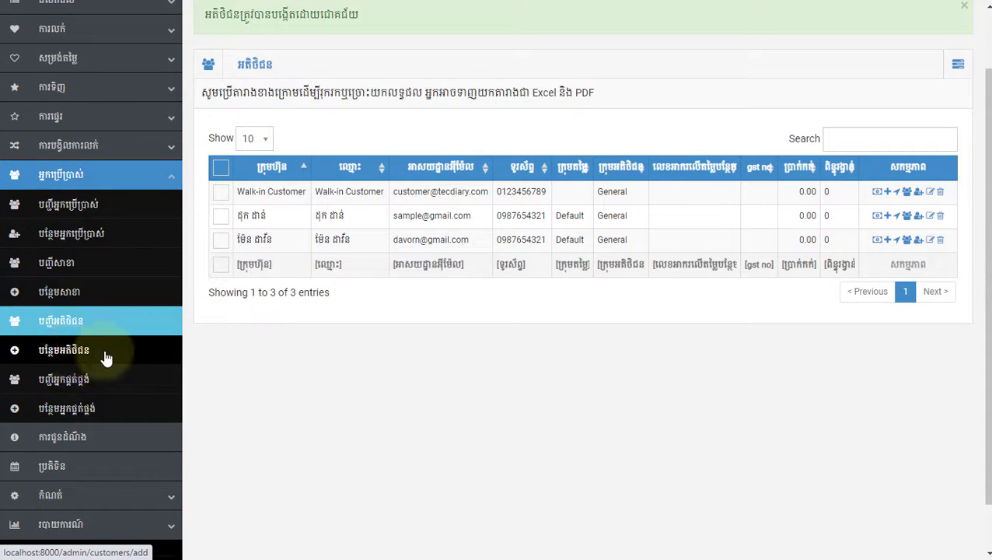
{"action": "scroll", "coordinate": [413, 348], "scroll_direction": "down", "scroll_amount": 1}
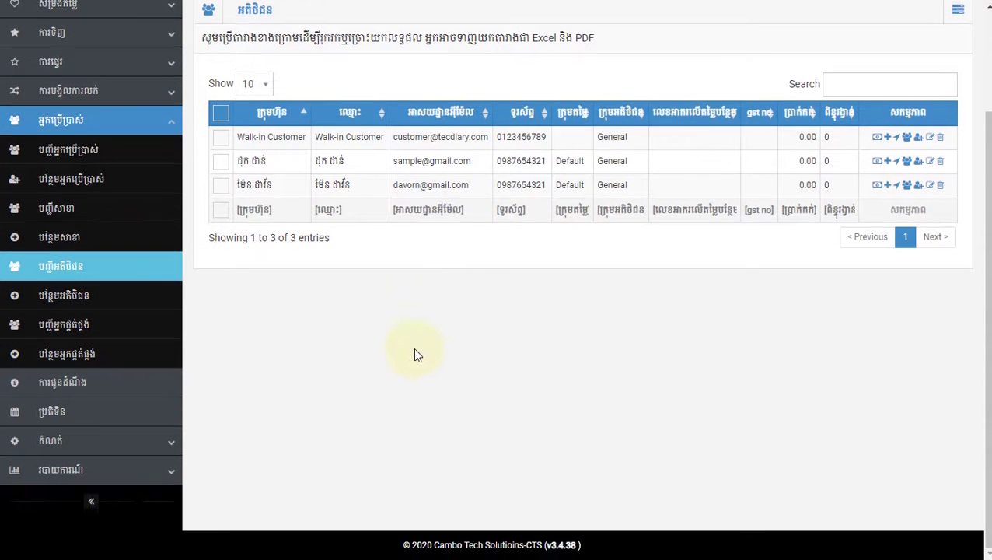
Step: Open the supplier list and view the products supplied by ABC instruction
{"action": "left_click", "coordinate": [86, 332]}
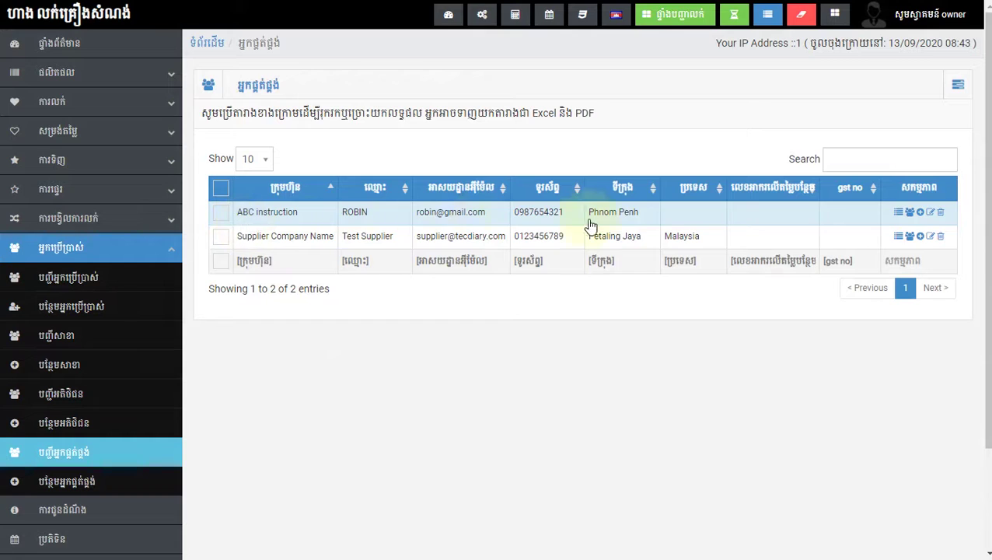
{"action": "left_click", "coordinate": [897, 213]}
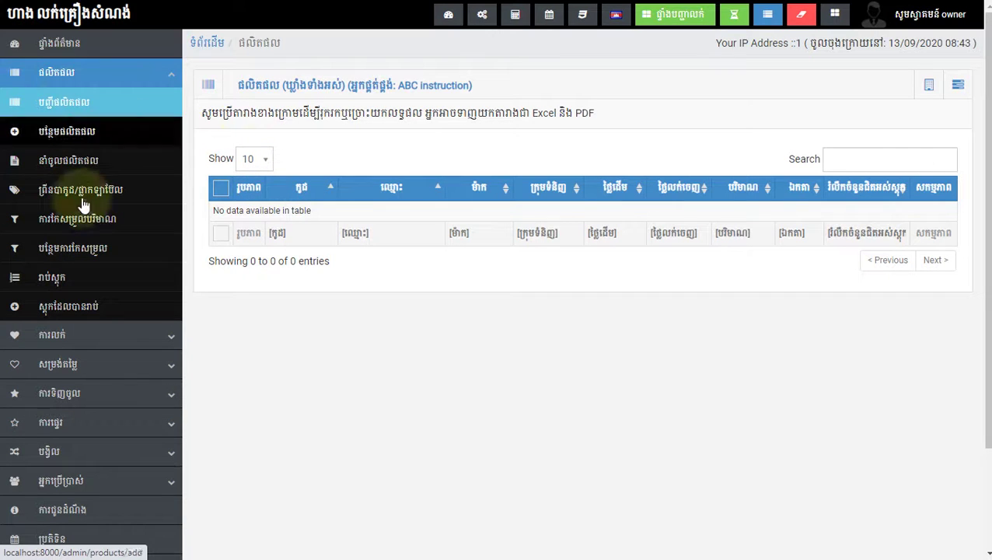
{"action": "scroll", "coordinate": [78, 373], "scroll_direction": "down", "scroll_amount": 3}
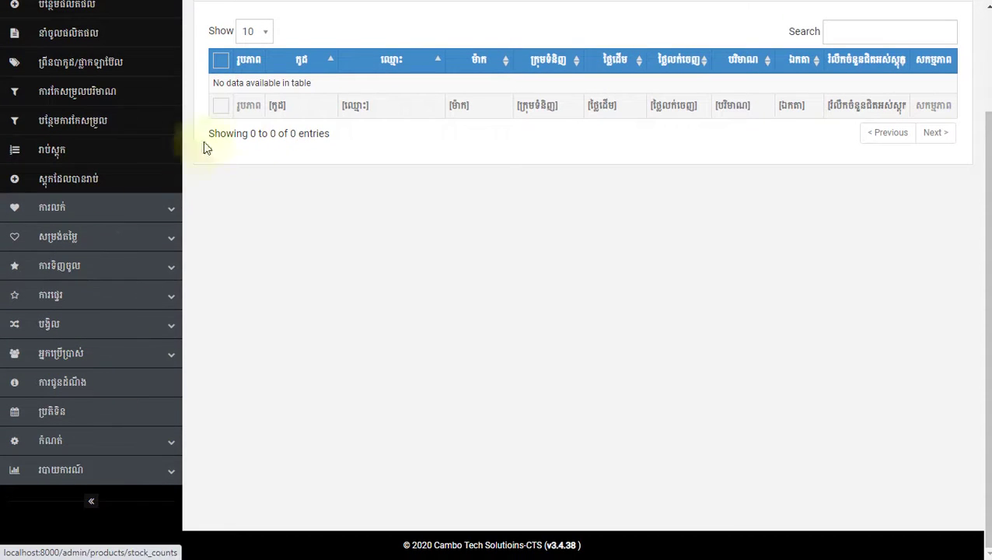
{"action": "scroll", "coordinate": [204, 142], "scroll_direction": "up", "scroll_amount": 3}
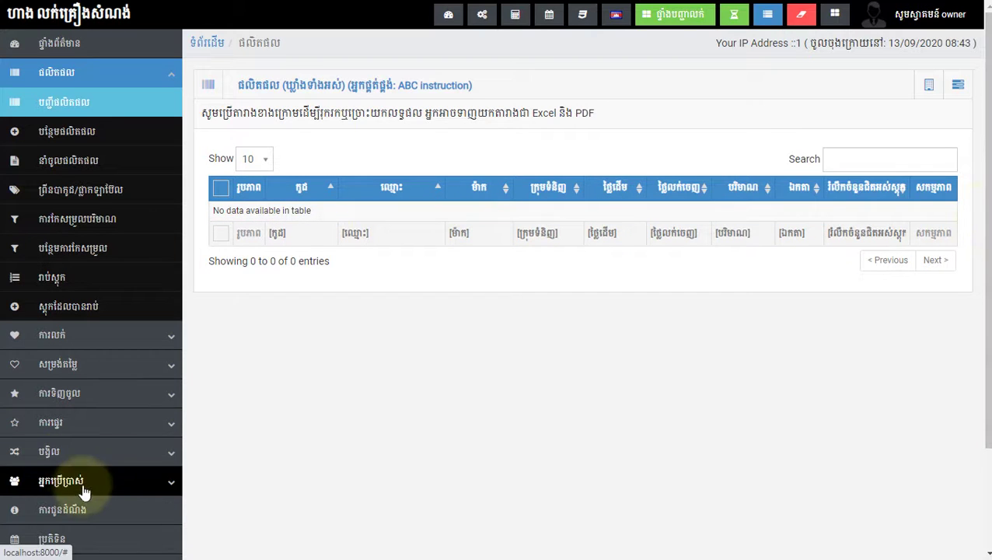
{"action": "scroll", "coordinate": [78, 466], "scroll_direction": "down", "scroll_amount": 2}
{"action": "scroll", "coordinate": [81, 420], "scroll_direction": "up", "scroll_amount": 2}
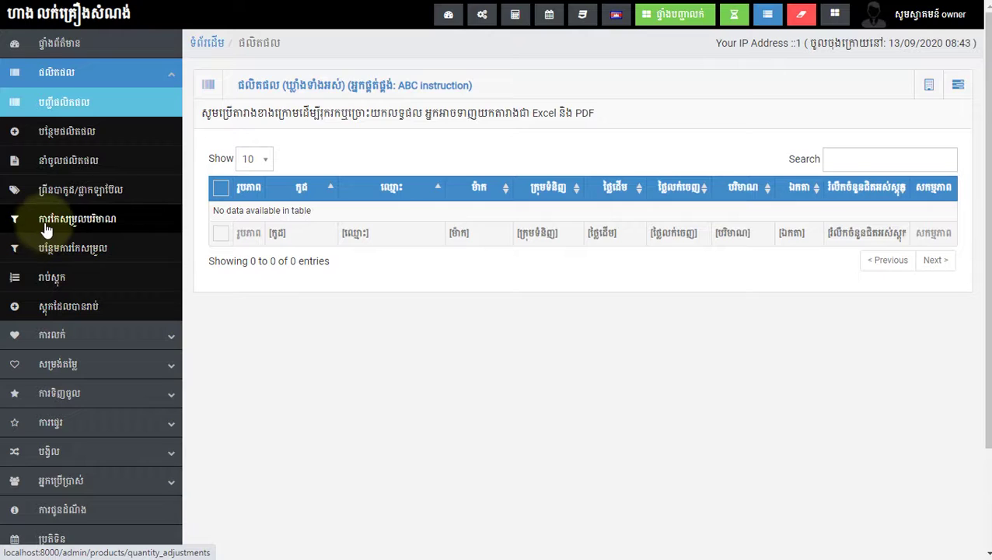
{"action": "scroll", "coordinate": [47, 234], "scroll_direction": "down", "scroll_amount": 3}
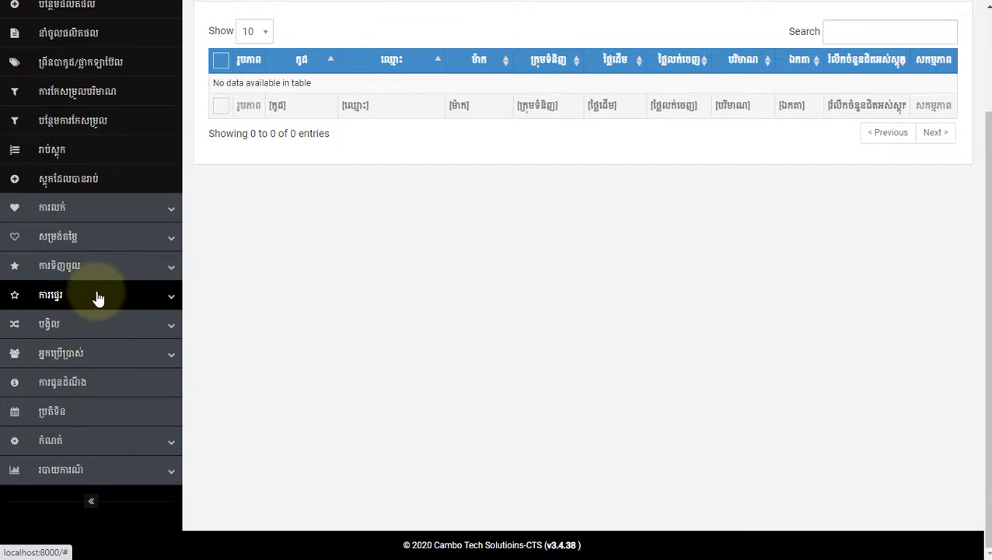
Step: Return to the suppliers list through the People section of the sidebar
{"action": "left_click", "coordinate": [107, 367]}
{"action": "scroll", "coordinate": [105, 397], "scroll_direction": "down", "scroll_amount": 4}
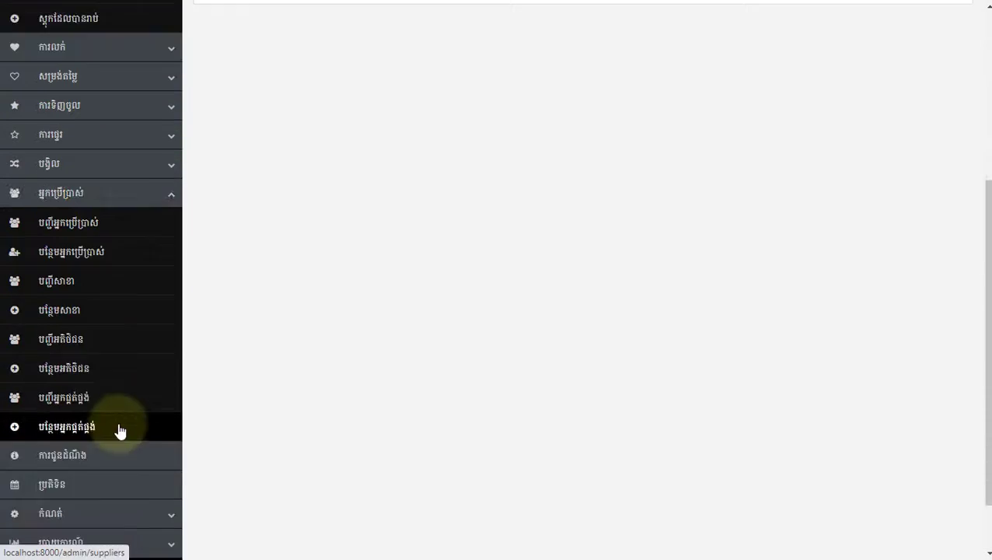
{"action": "scroll", "coordinate": [89, 280], "scroll_direction": "up", "scroll_amount": 1}
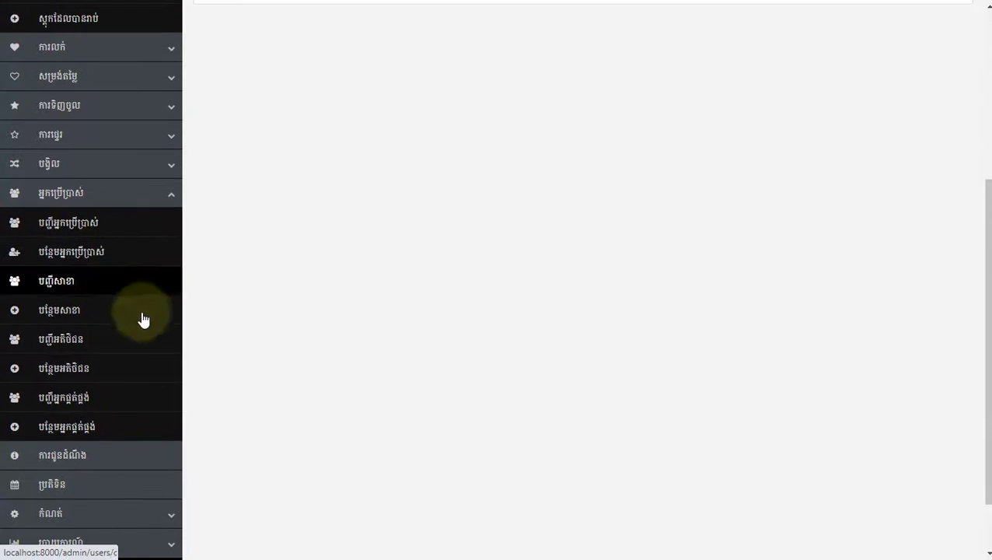
{"action": "left_click", "coordinate": [77, 399]}
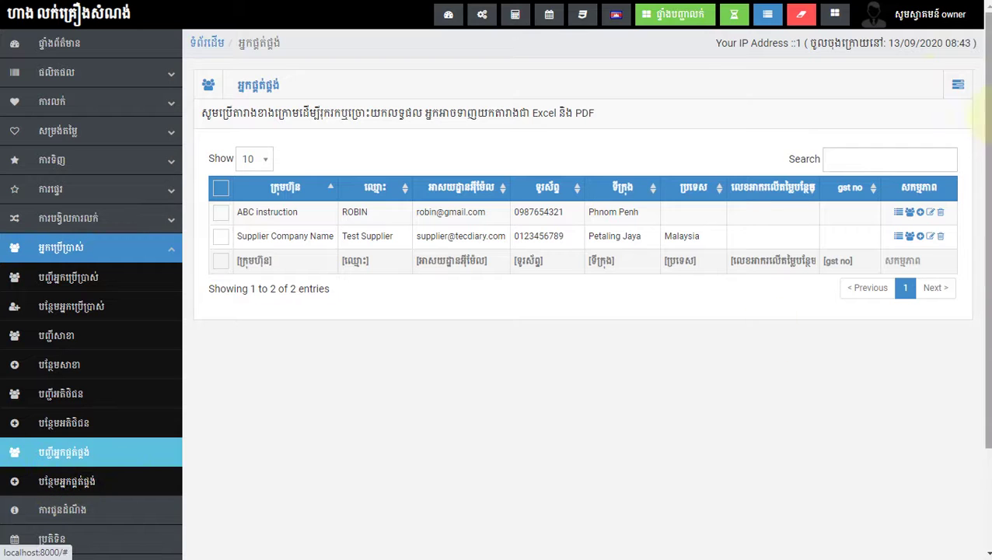
Step: Start a new supplier and enter the company name Modern Investment group
{"action": "left_click", "coordinate": [957, 83]}
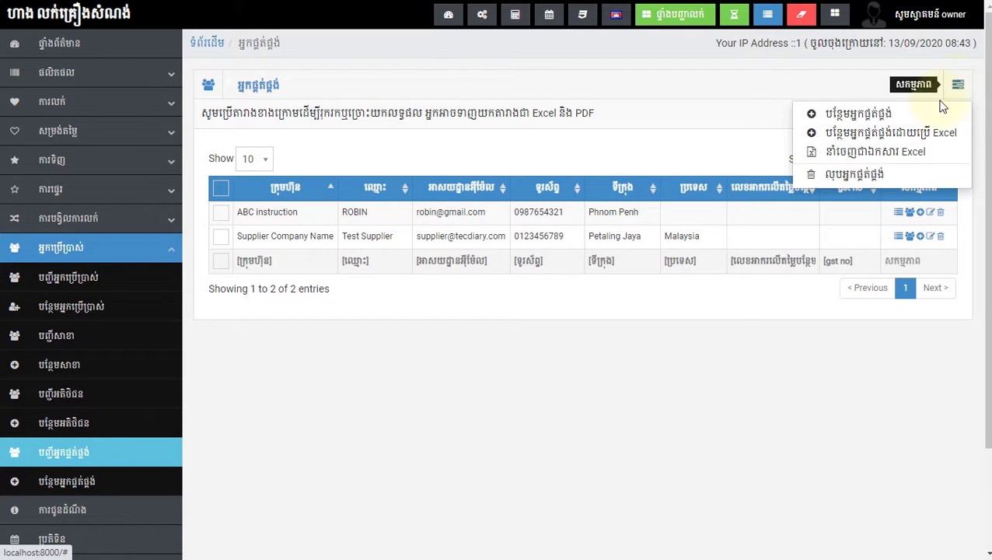
{"action": "left_click", "coordinate": [852, 116]}
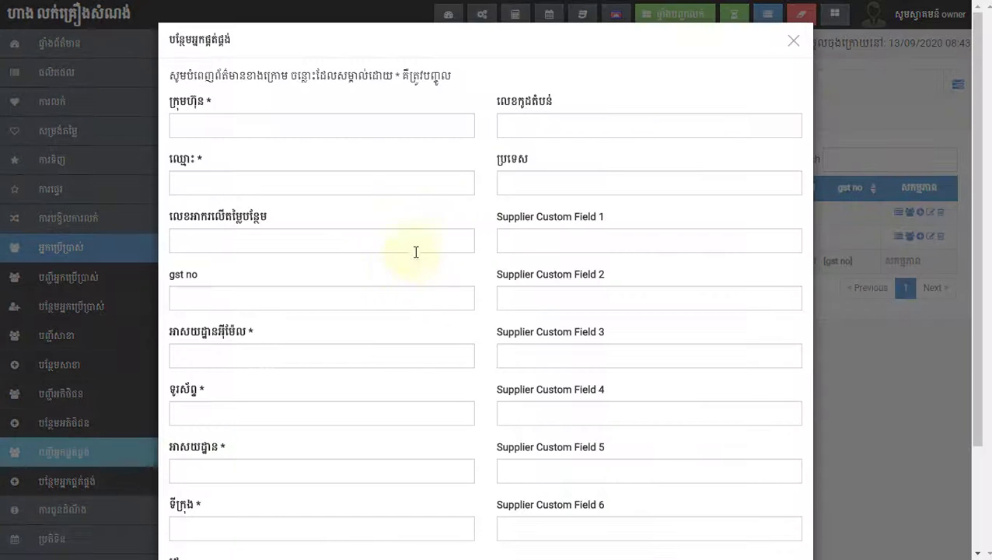
{"action": "left_click", "coordinate": [248, 127]}
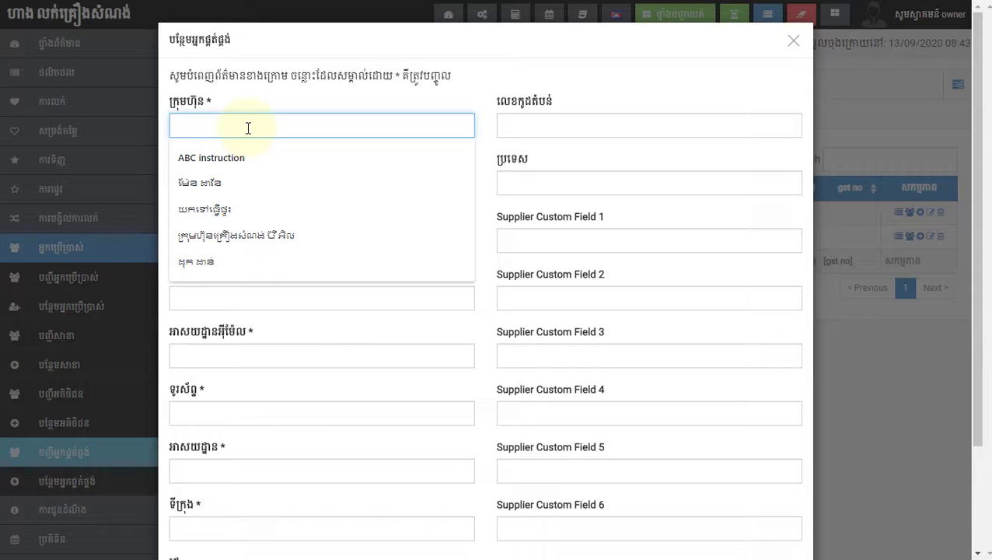
{"action": "key", "text": "super+space"}
{"action": "type", "text": "ោ"}
{"action": "key", "text": "BackSpace"}
{"action": "type", "text": "ម"}
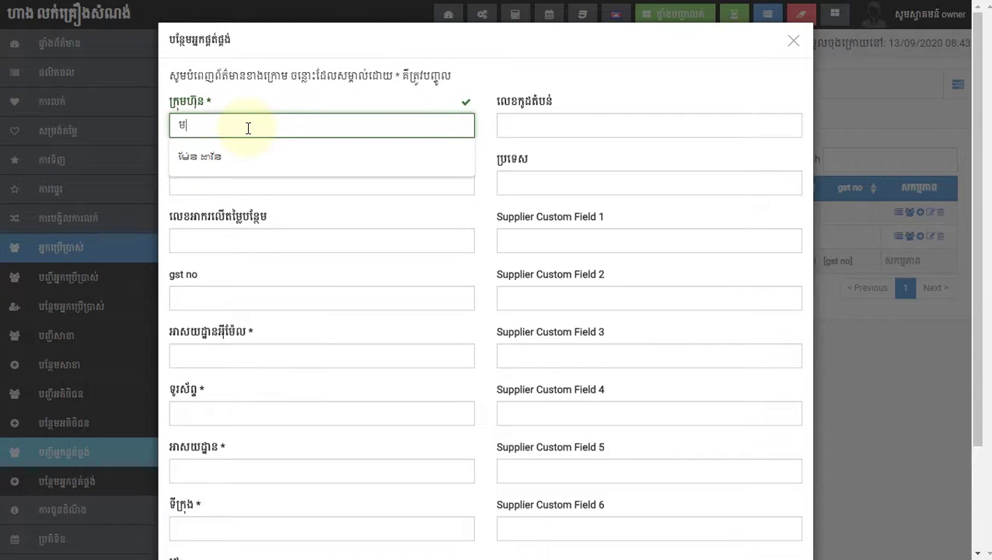
{"action": "key", "text": "BackSpace"}
{"action": "key", "text": "super+space"}
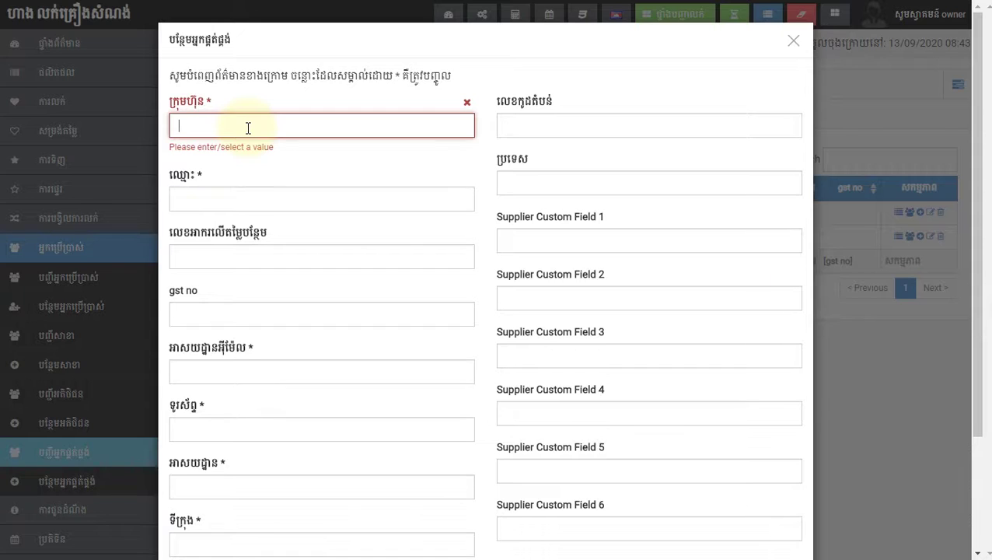
{"action": "type", "text": "Mordern"}
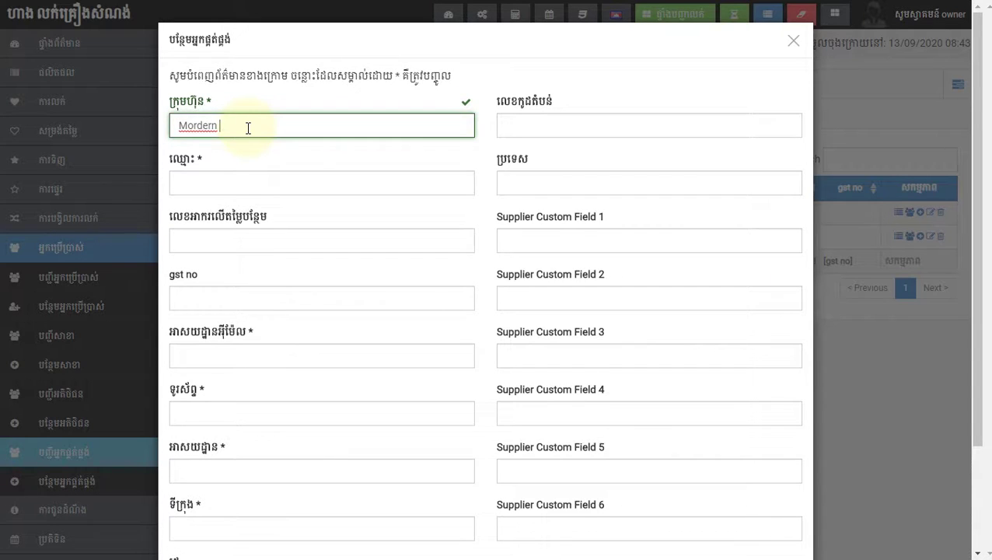
{"action": "key", "text": "BackSpace"}
{"action": "key", "text": "BackSpace"}
{"action": "type", "text": "n Investment group"}
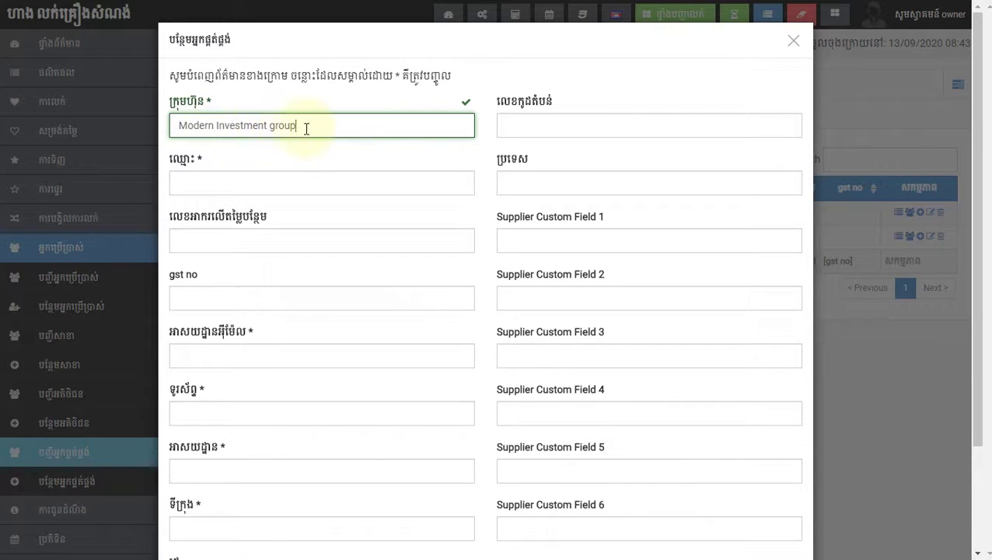
{"action": "left_click_drag", "start_coordinate": [284, 125], "coordinate": [190, 126]}
{"action": "left_click", "coordinate": [194, 126]}
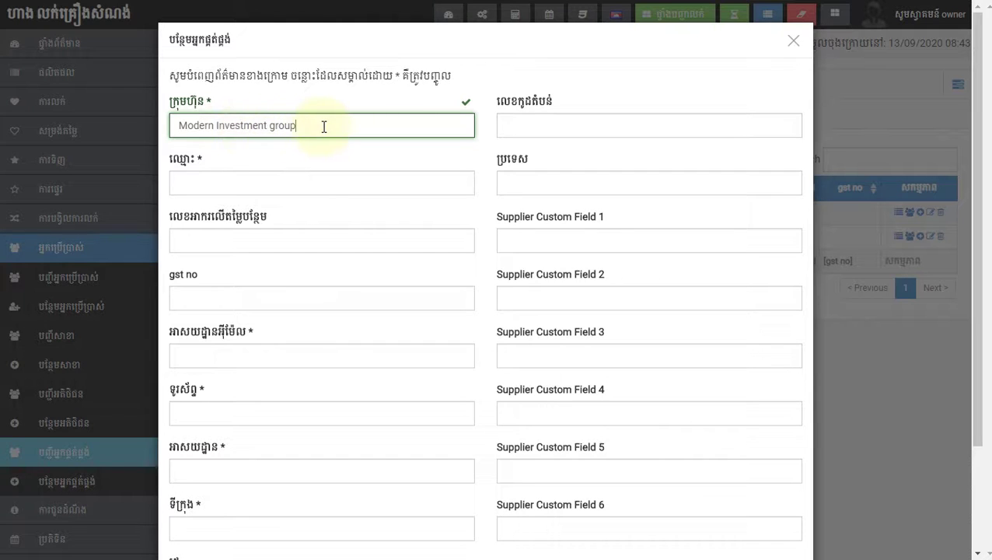
Step: Correct the company name and enter the contact name in Khmer
{"action": "left_click", "coordinate": [219, 188]}
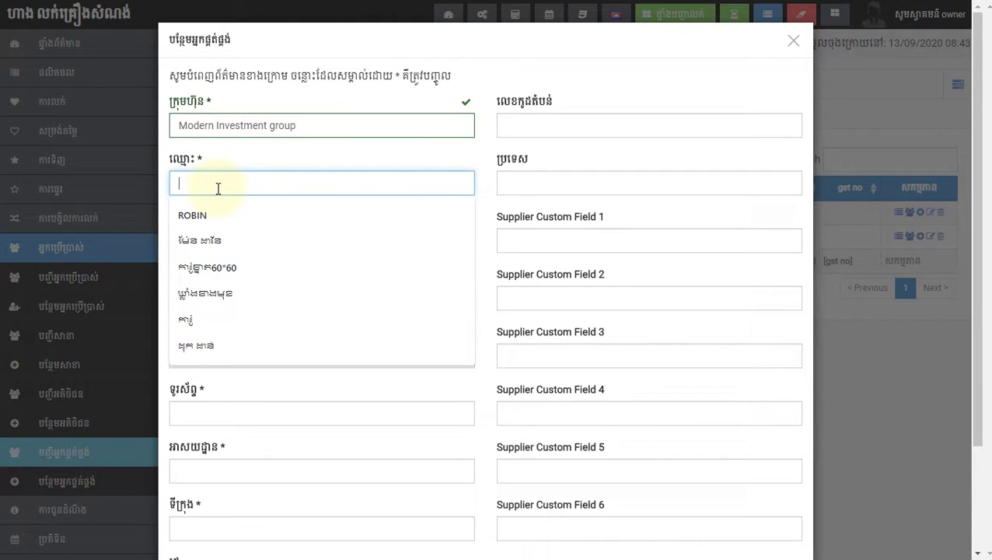
{"action": "left_click", "coordinate": [210, 126]}
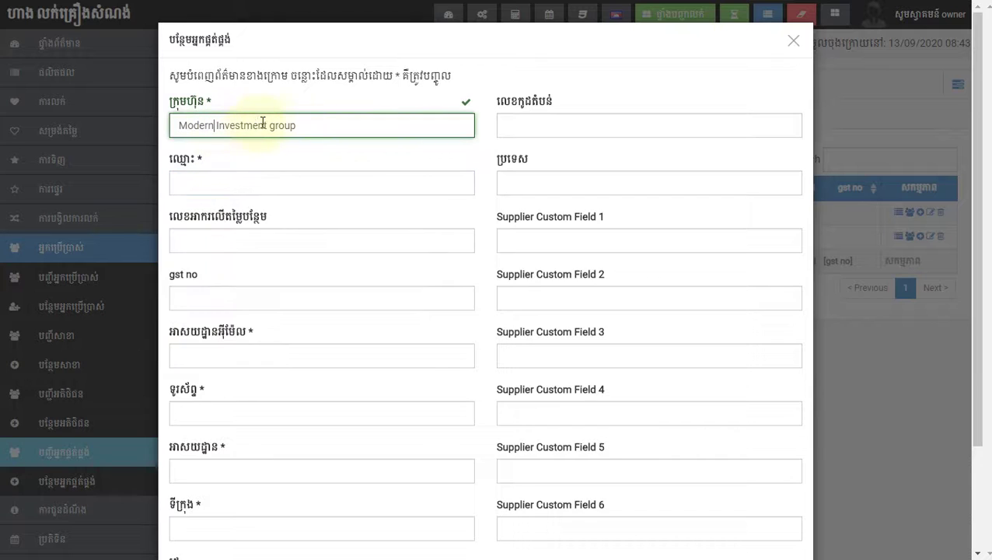
{"action": "left_click_drag", "start_coordinate": [296, 124], "coordinate": [182, 121]}
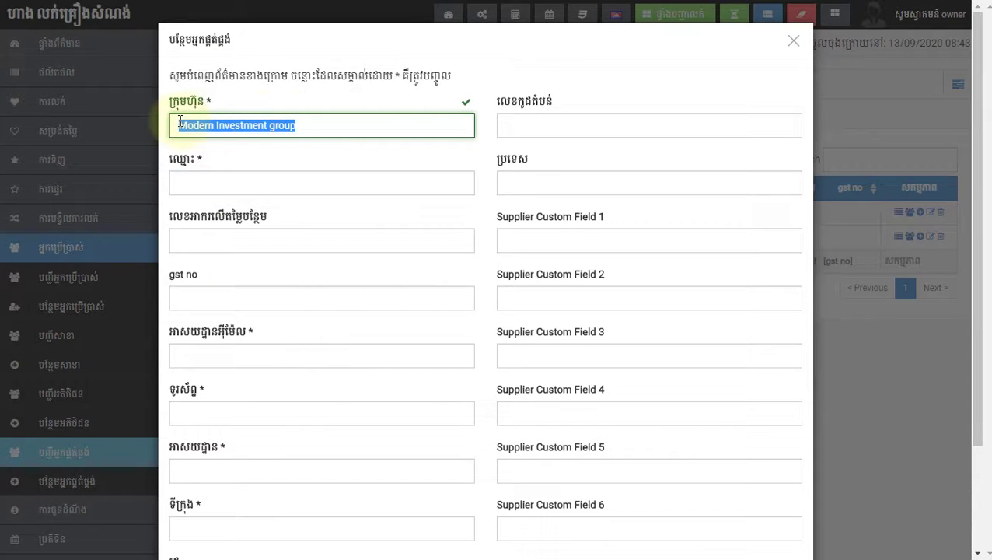
{"action": "left_click", "coordinate": [226, 184]}
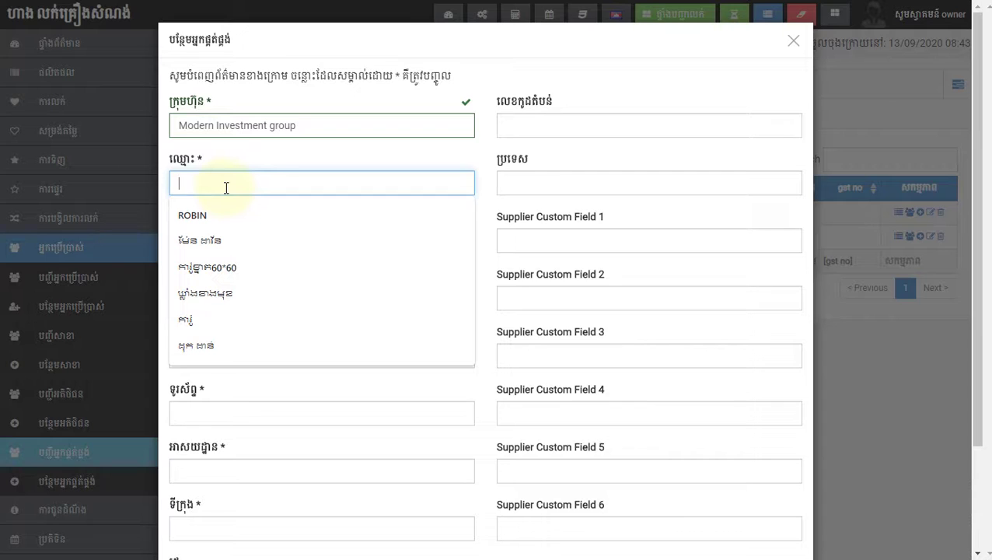
{"action": "type", "text": "ឈ"}
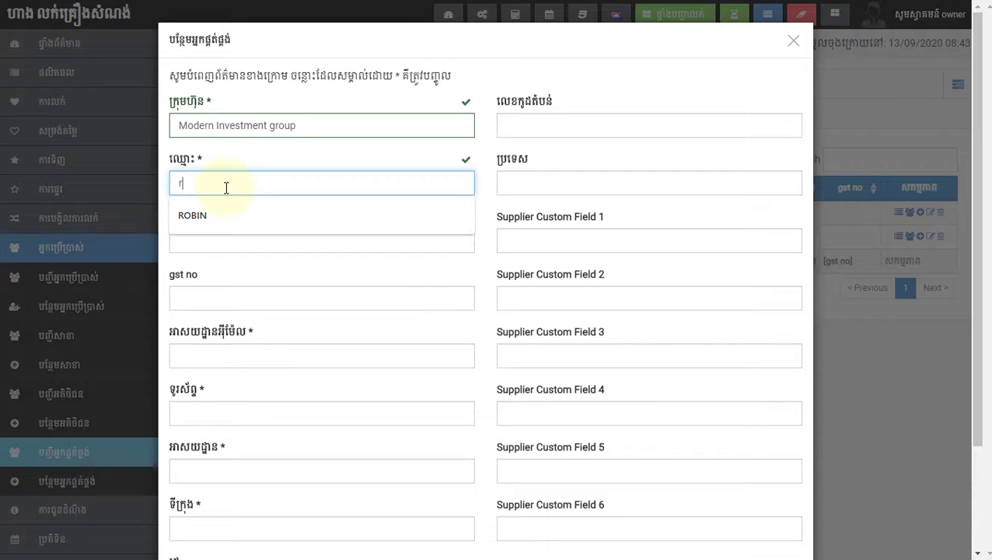
{"action": "key", "text": "BackSpace"}
{"action": "type", "text": "រ"}
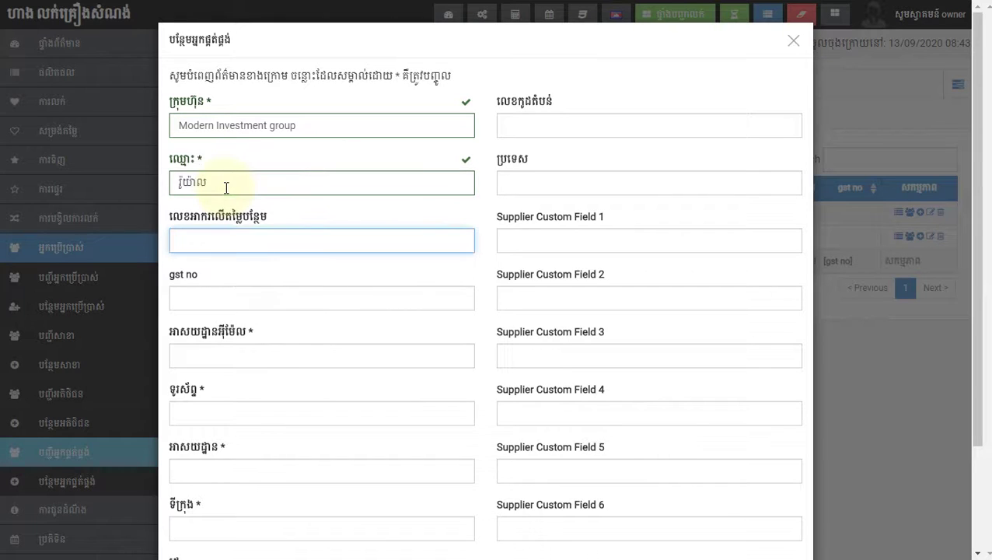
{"action": "left_click", "coordinate": [220, 296]}
Step: Fill in the supplier's e-mail address and phone number
{"action": "left_click", "coordinate": [228, 346]}
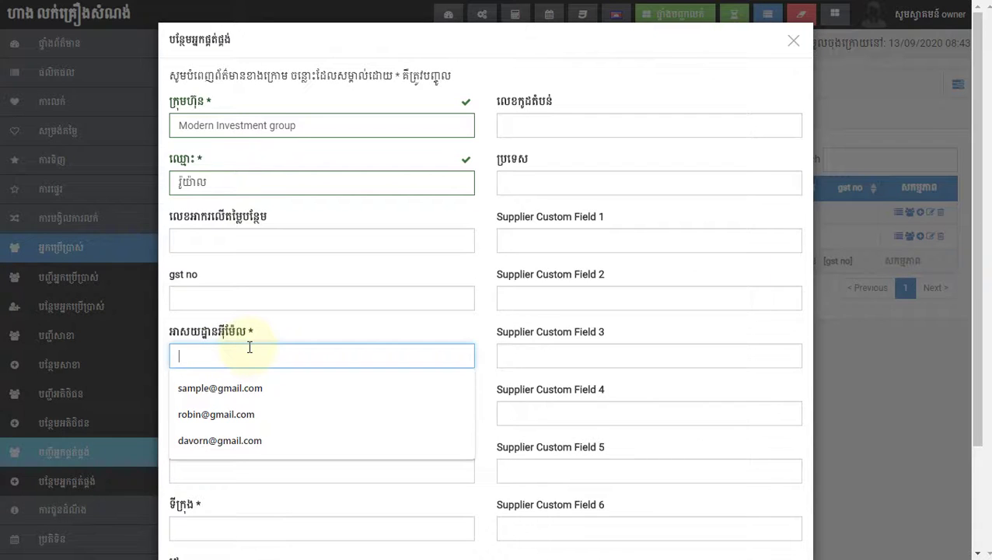
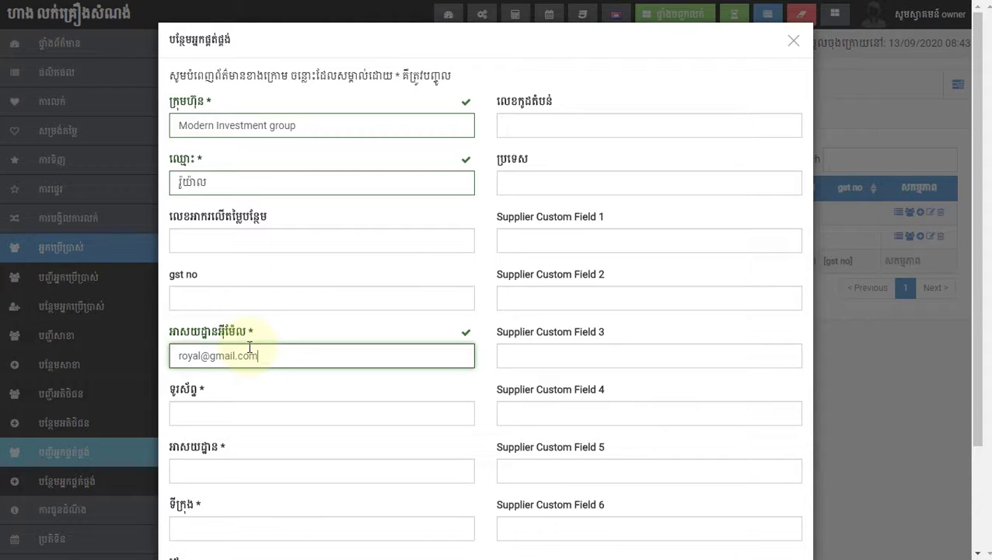
{"action": "key", "text": "Tab"}
{"action": "type", "text": "0987654321"}
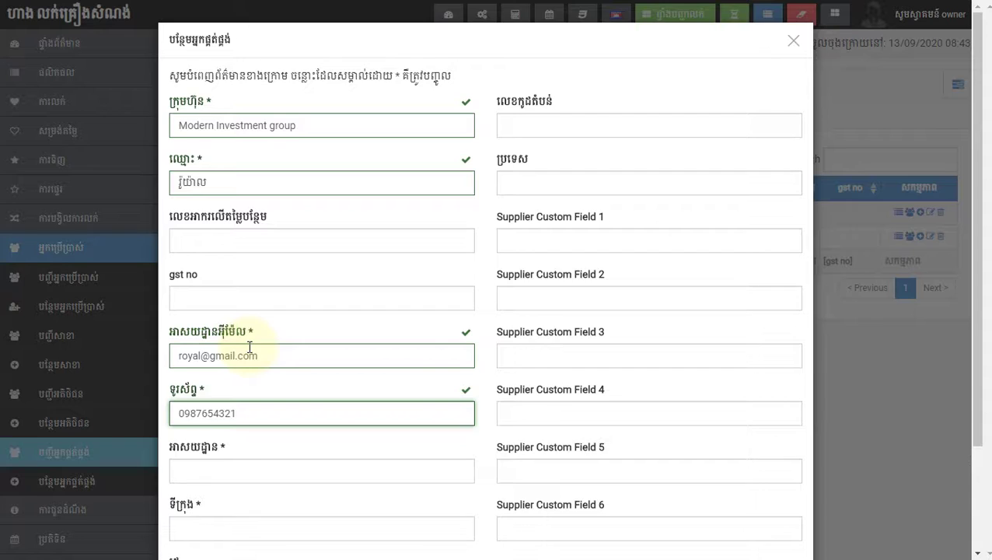
Step: Enter the supplier's address and city, then save the new supplier
{"action": "scroll", "coordinate": [249, 346], "scroll_direction": "down", "scroll_amount": 2}
{"action": "left_click", "coordinate": [215, 343]}
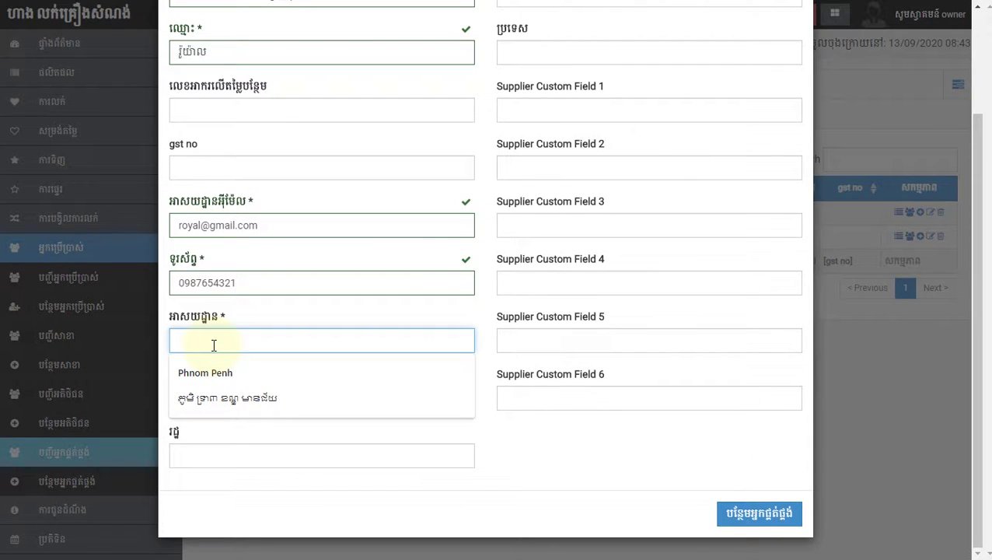
{"action": "type", "text": "Prey Veng"}
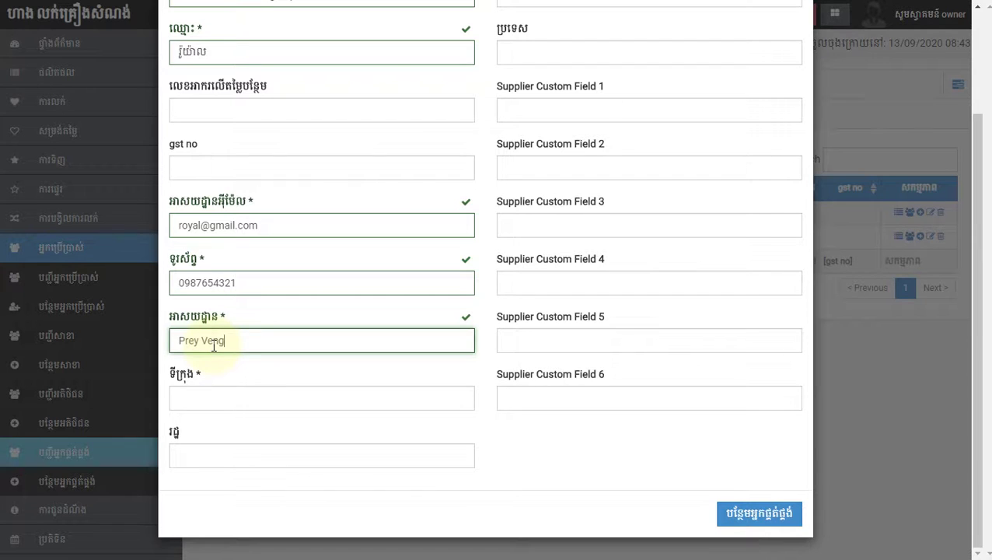
{"action": "key", "text": "Tab"}
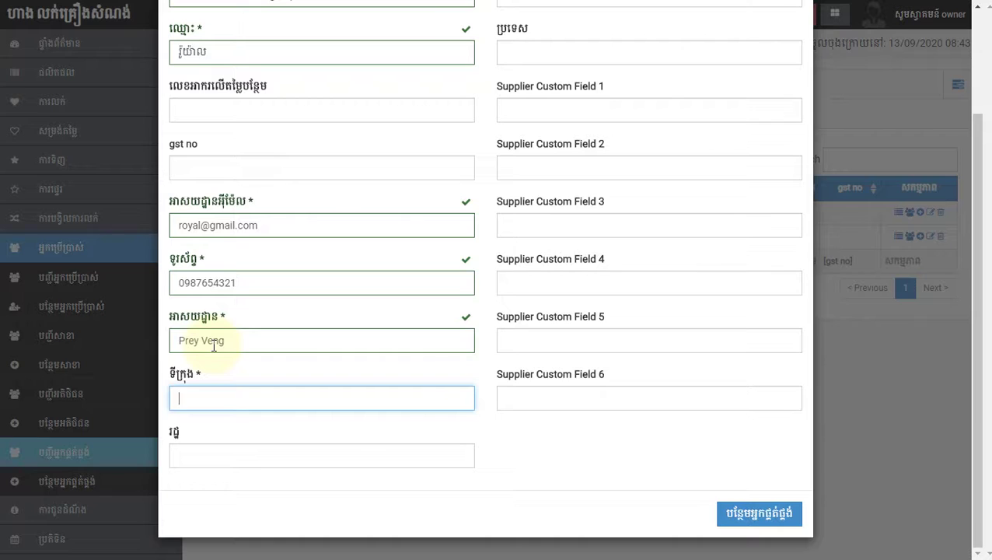
{"action": "type", "text": "Prey Veng"}
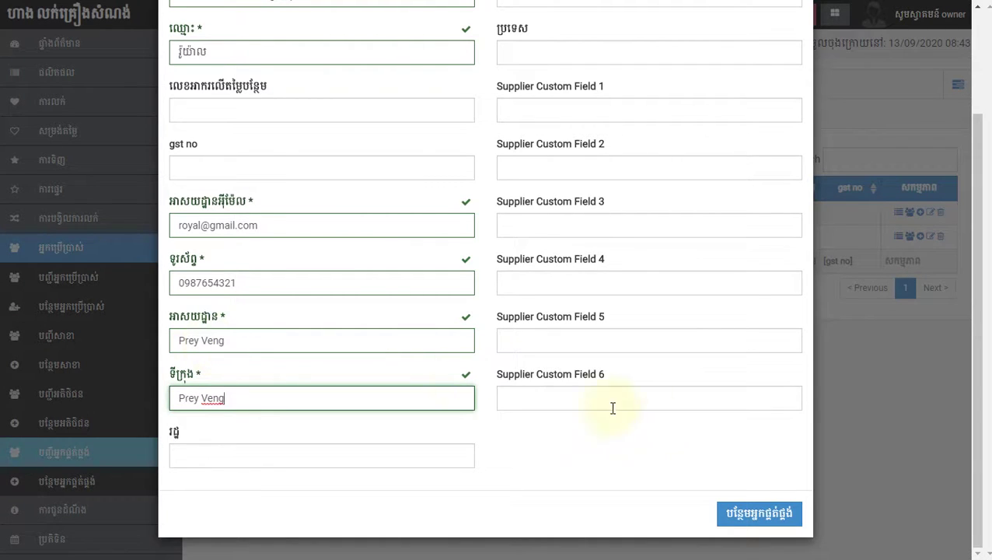
{"action": "left_click", "coordinate": [743, 514]}
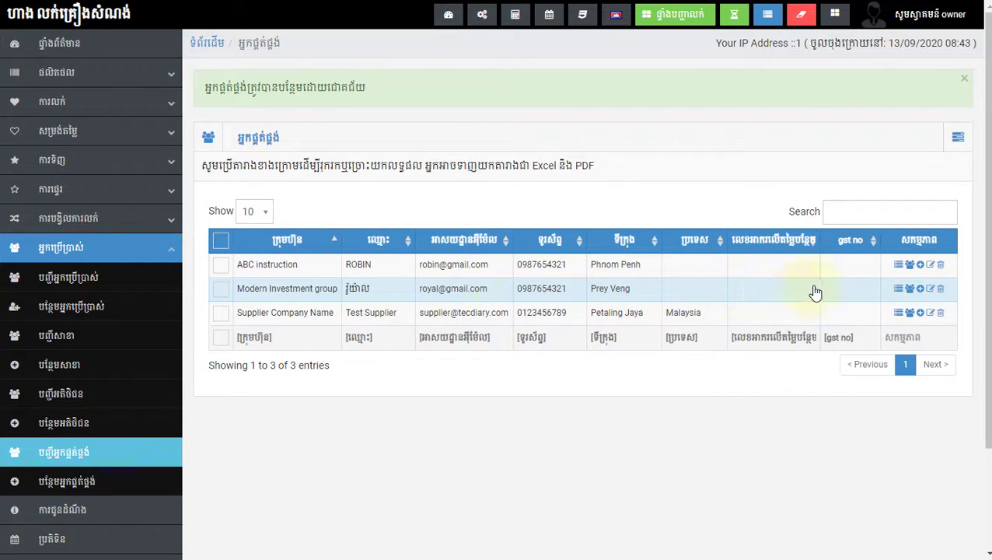
Step: Open Modern Investment group's details and its supplier report
{"action": "left_click", "coordinate": [609, 296]}
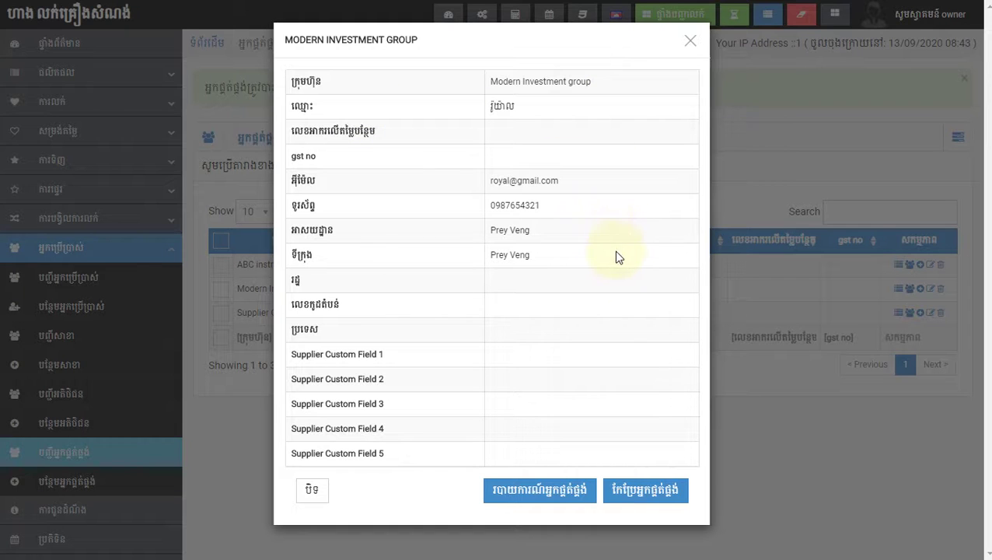
{"action": "left_click", "coordinate": [535, 495]}
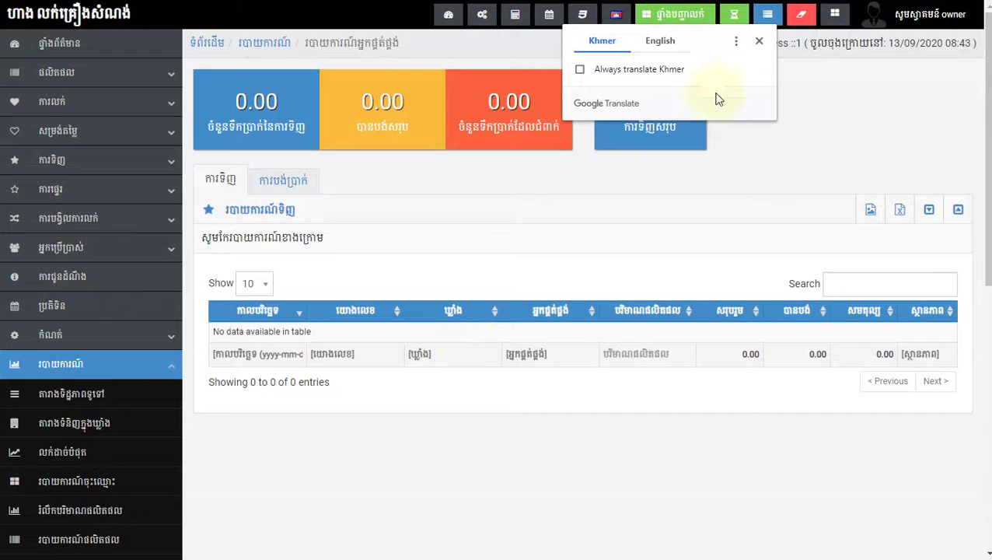
Step: Leave Modern Investment group's empty report and go back to the suppliers list via People
{"action": "left_click", "coordinate": [759, 41]}
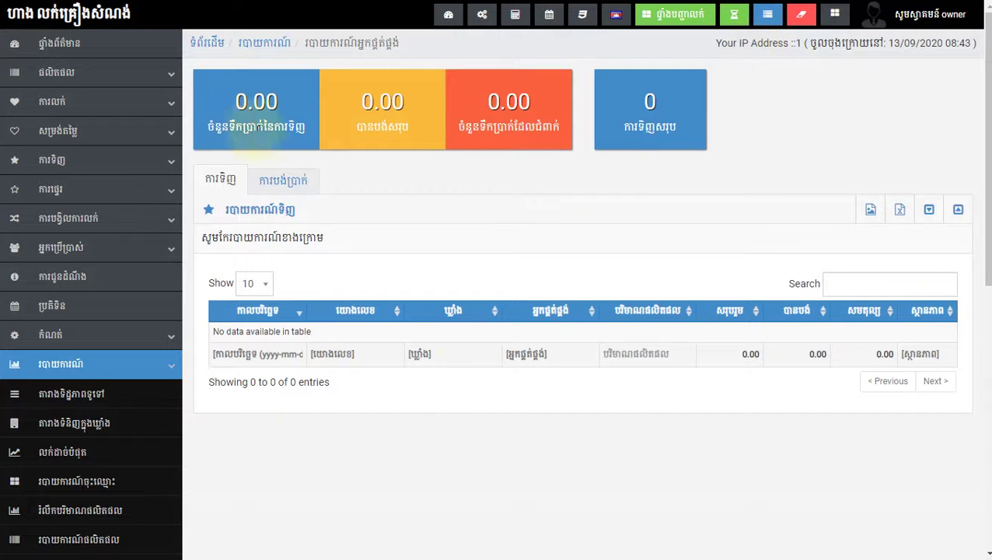
{"action": "left_click_drag", "start_coordinate": [201, 128], "coordinate": [307, 128]}
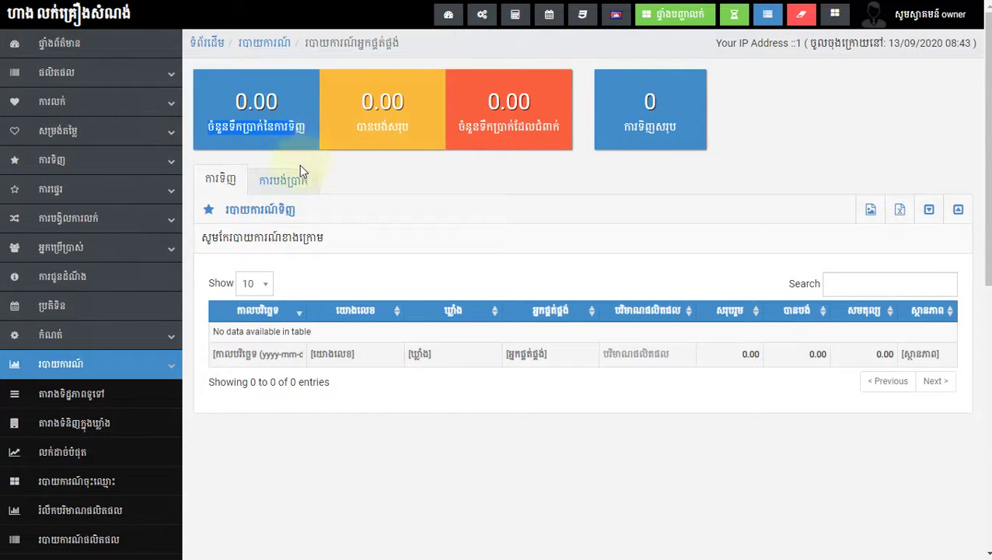
{"action": "left_click", "coordinate": [268, 154]}
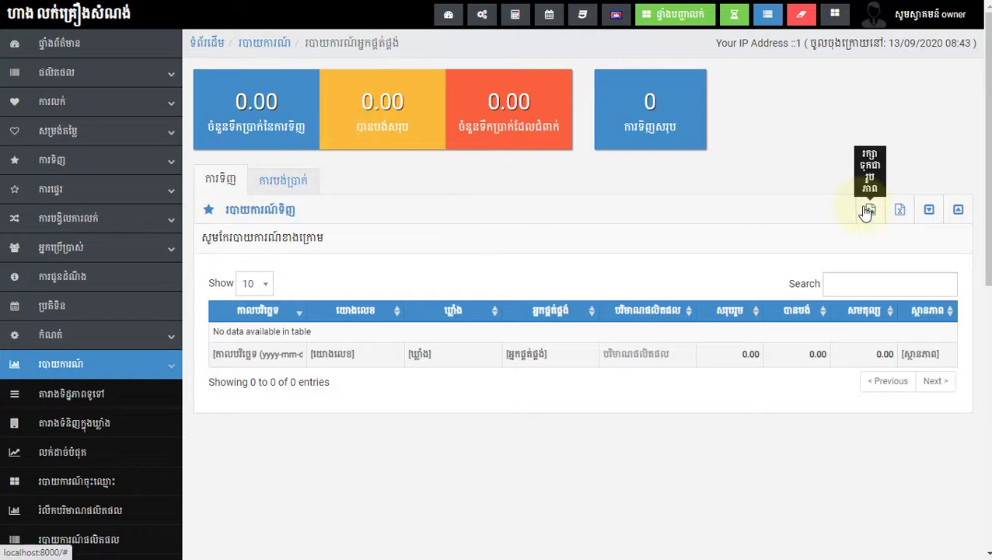
{"action": "scroll", "coordinate": [390, 467], "scroll_direction": "down", "scroll_amount": 3}
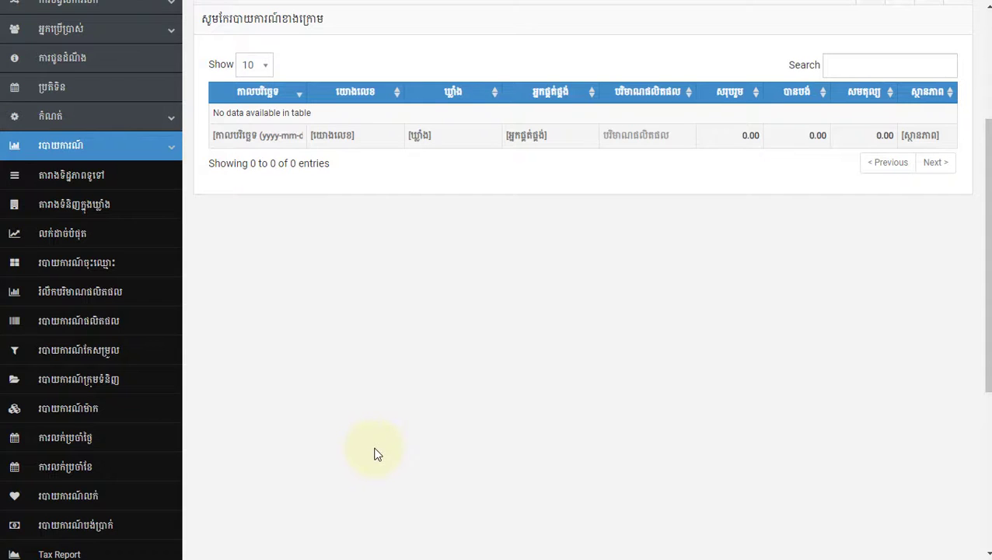
{"action": "scroll", "coordinate": [374, 454], "scroll_direction": "up", "scroll_amount": 3}
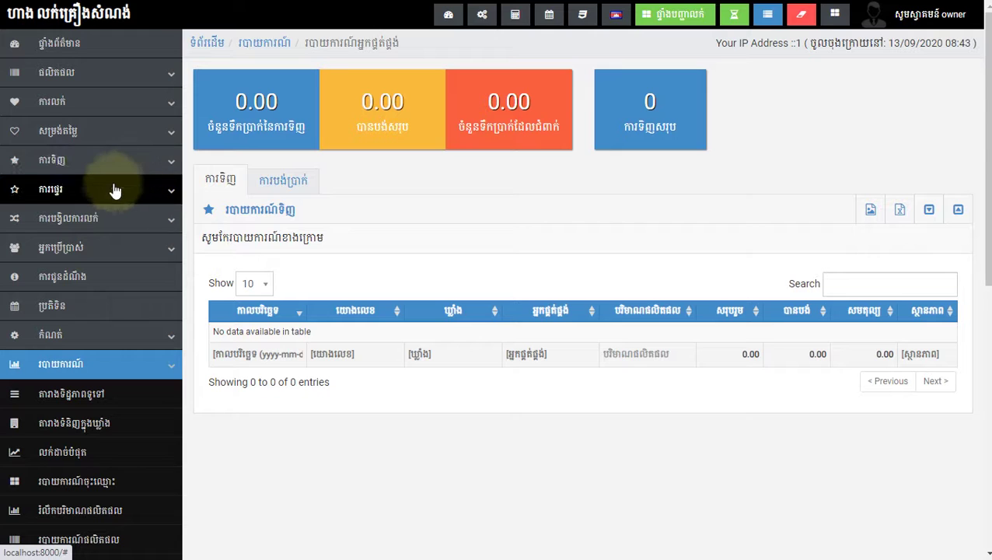
{"action": "left_click", "coordinate": [167, 362]}
{"action": "left_click", "coordinate": [109, 253]}
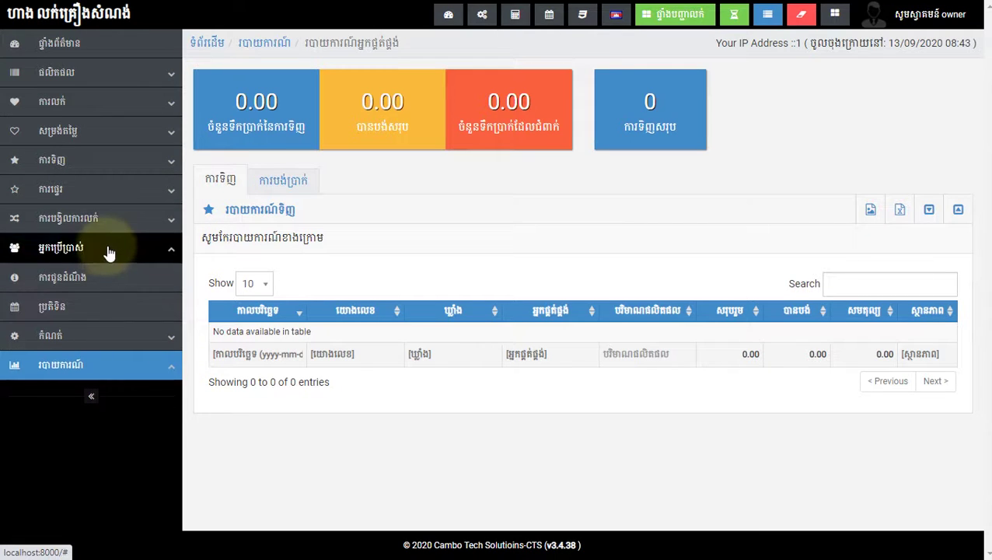
{"action": "scroll", "coordinate": [110, 326], "scroll_direction": "down", "scroll_amount": 2}
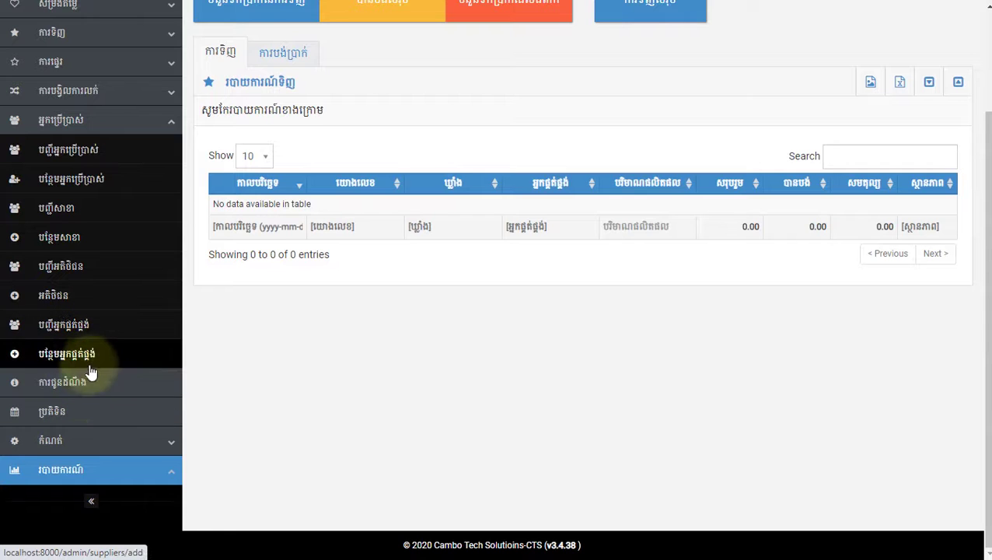
{"action": "left_click", "coordinate": [83, 333]}
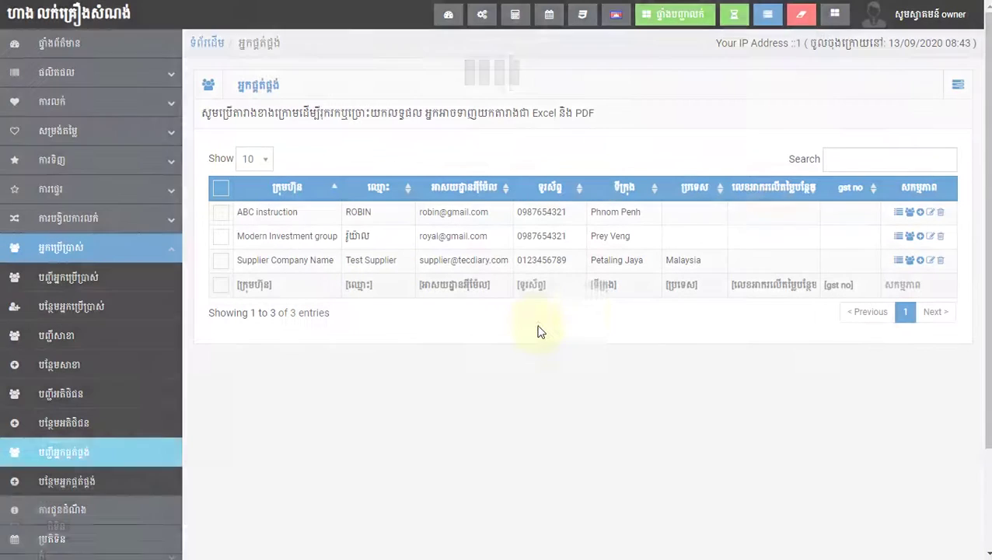
Step: Open the supplier purchase report for ABC instruction
{"action": "left_click", "coordinate": [498, 217]}
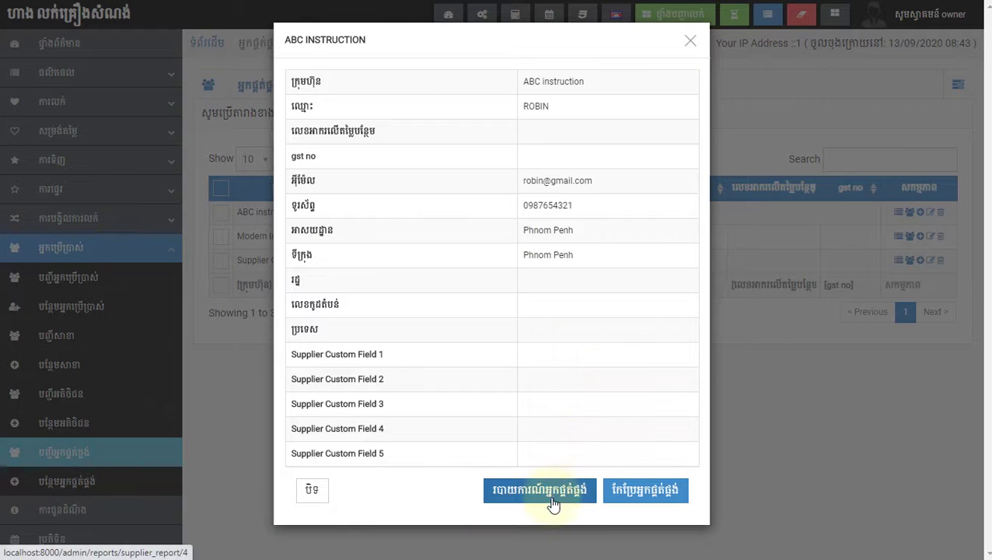
{"action": "left_click", "coordinate": [553, 503]}
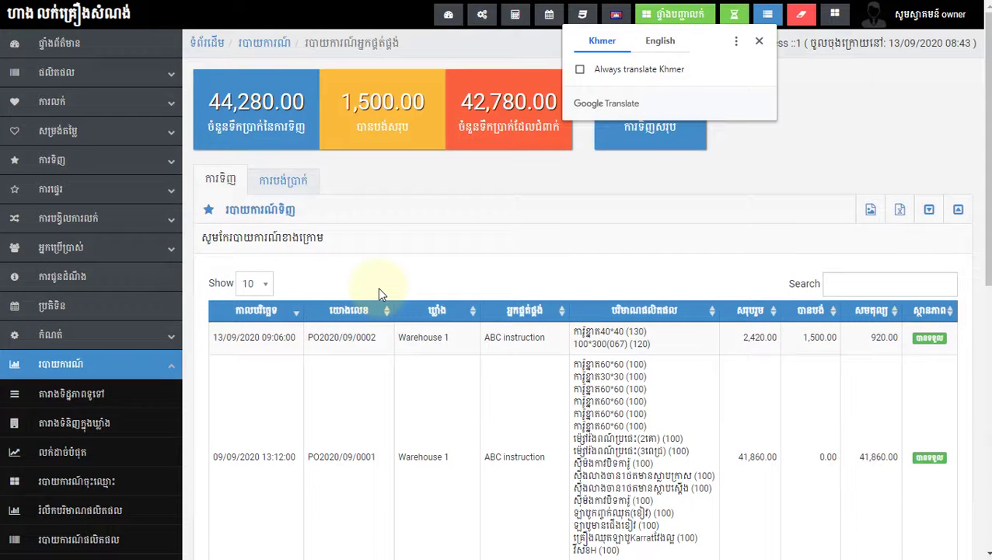
{"action": "left_click", "coordinate": [367, 241]}
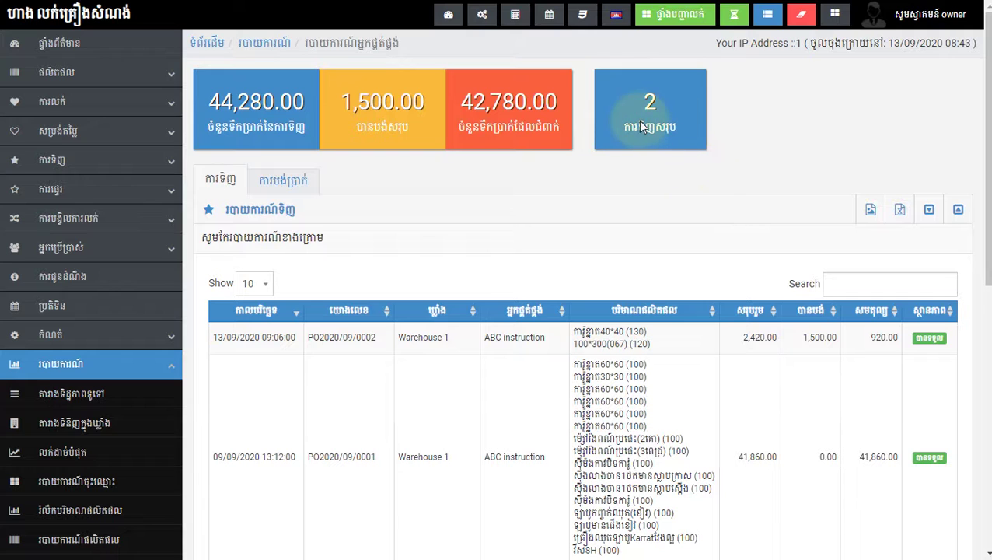
{"action": "scroll", "coordinate": [506, 330], "scroll_direction": "down", "scroll_amount": 3}
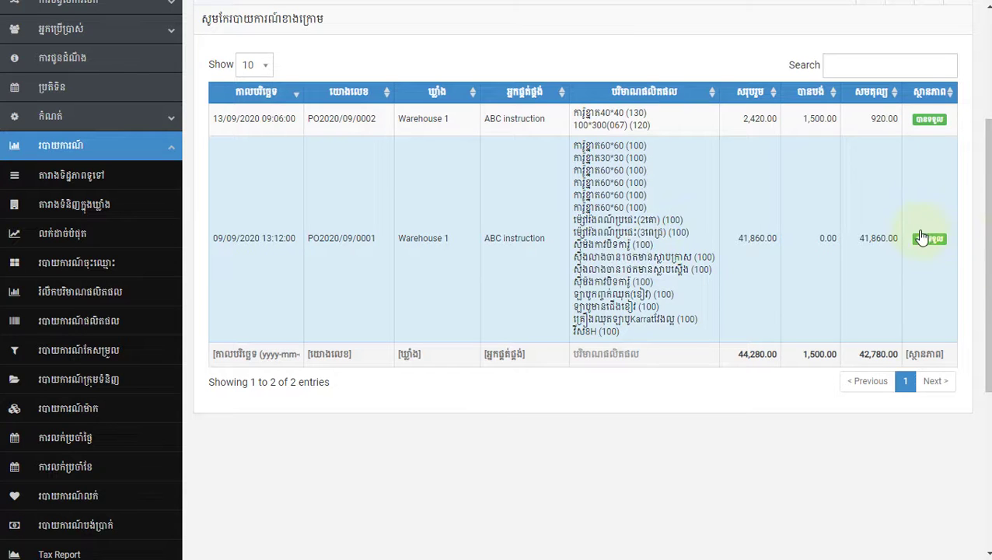
{"action": "scroll", "coordinate": [932, 258], "scroll_direction": "up", "scroll_amount": 1}
{"action": "scroll", "coordinate": [929, 263], "scroll_direction": "up", "scroll_amount": 3}
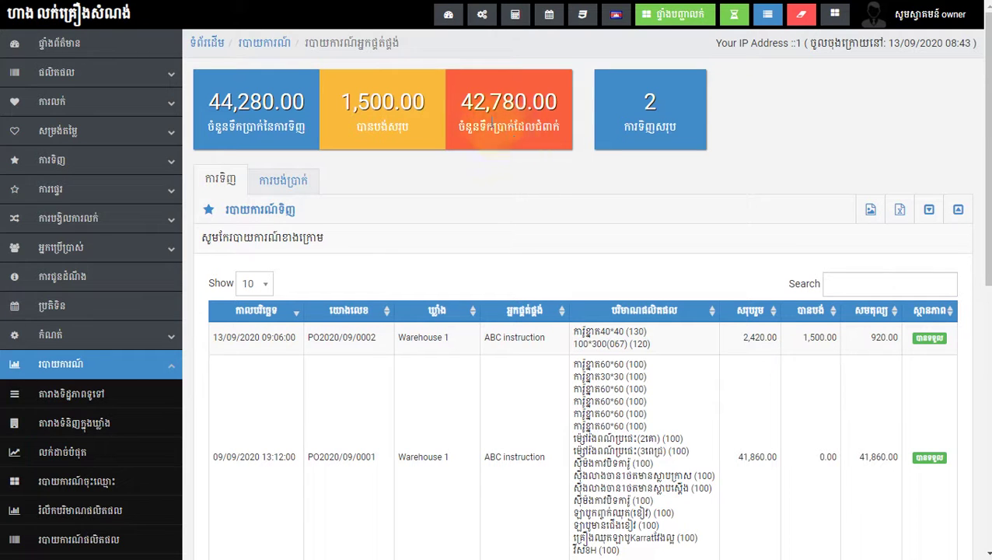
Step: Check the report totals: 44,280.00 purchased, 1,500.00 paid, 42,780.00 outstanding
{"action": "left_click_drag", "start_coordinate": [472, 101], "coordinate": [558, 103]}
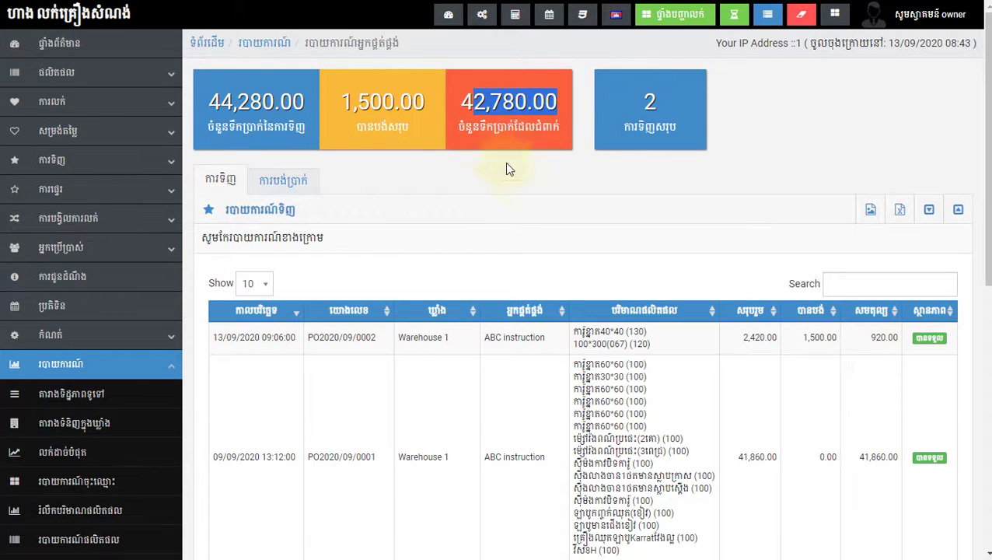
{"action": "scroll", "coordinate": [564, 243], "scroll_direction": "down", "scroll_amount": 3}
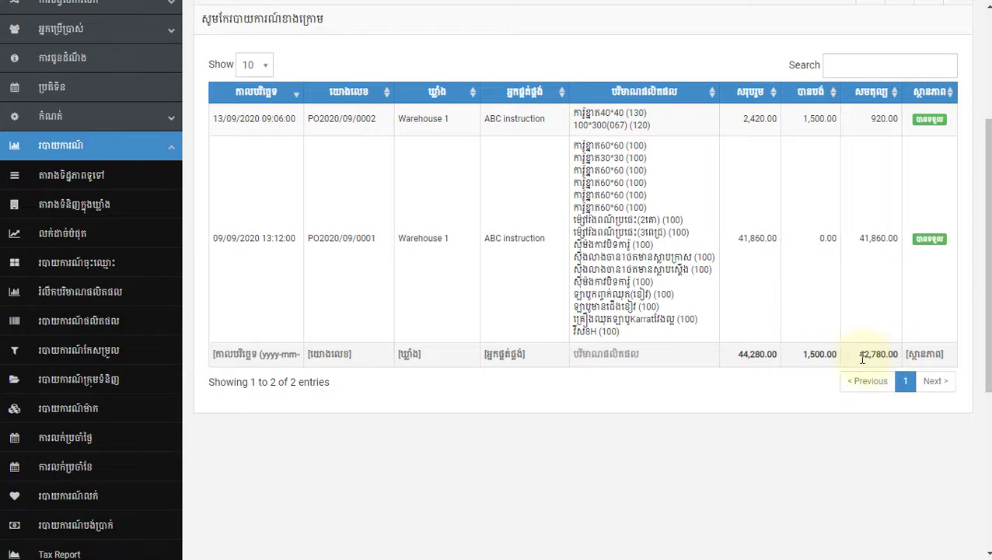
{"action": "left_click_drag", "start_coordinate": [861, 358], "coordinate": [898, 356]}
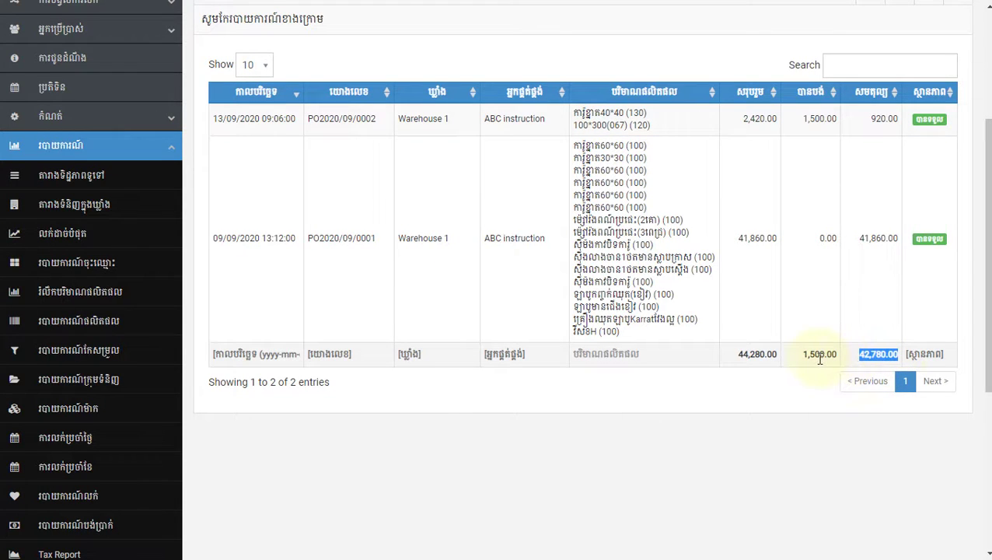
{"action": "left_click_drag", "start_coordinate": [800, 358], "coordinate": [837, 360]}
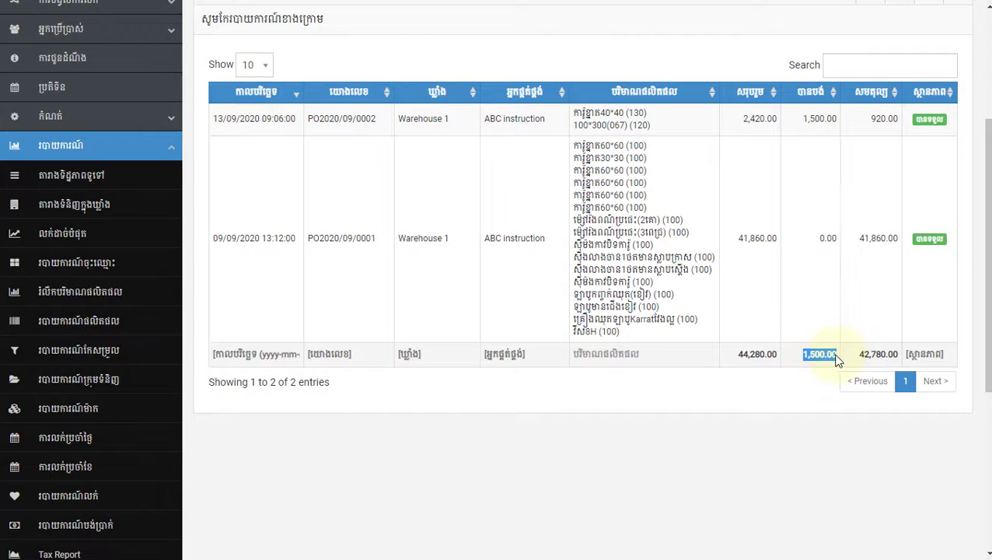
{"action": "left_click_drag", "start_coordinate": [773, 357], "coordinate": [736, 356]}
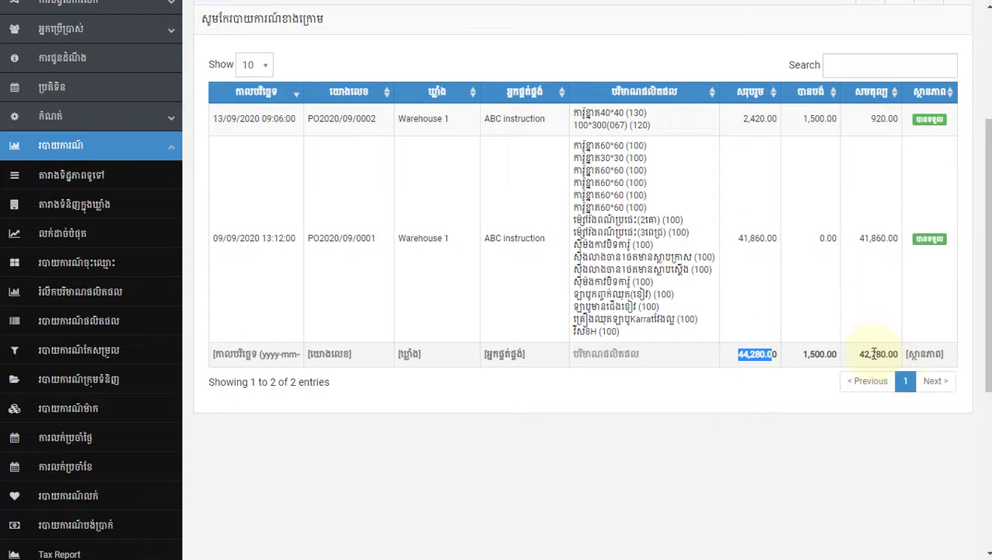
{"action": "left_click", "coordinate": [560, 442]}
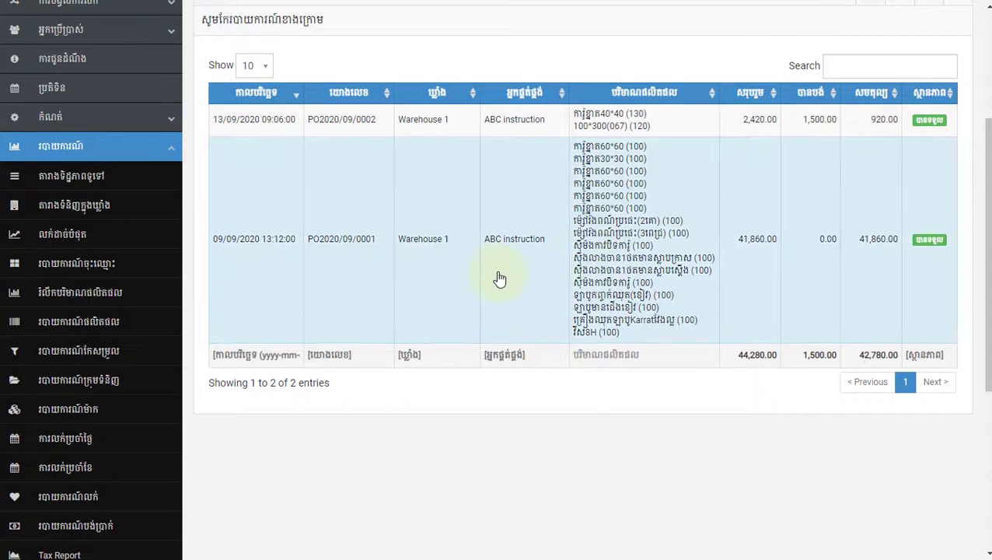
Step: Review the total purchase and paid figures, then show the supplier's payments list
{"action": "scroll", "coordinate": [506, 296], "scroll_direction": "up", "scroll_amount": 2}
{"action": "scroll", "coordinate": [528, 327], "scroll_direction": "down", "scroll_amount": 2}
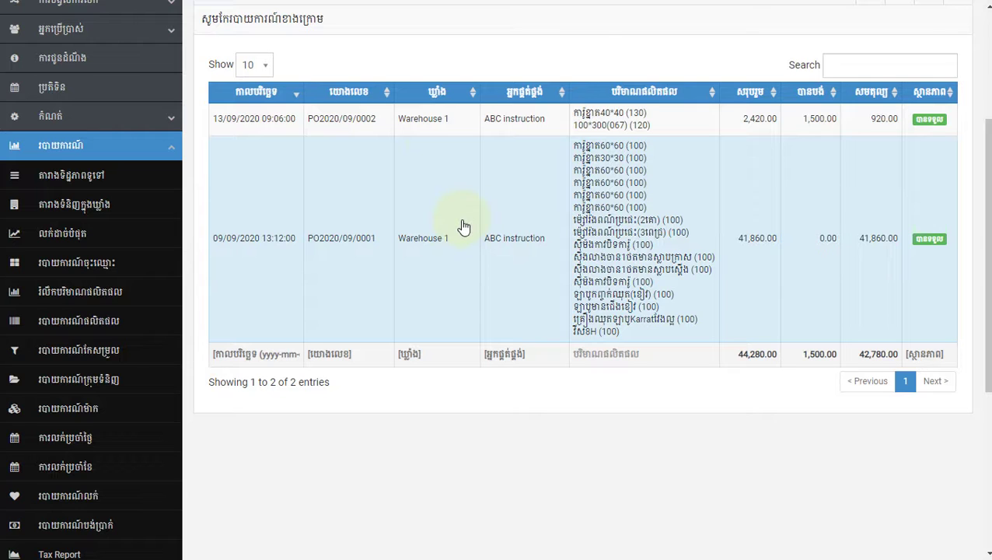
{"action": "scroll", "coordinate": [398, 261], "scroll_direction": "up", "scroll_amount": 1}
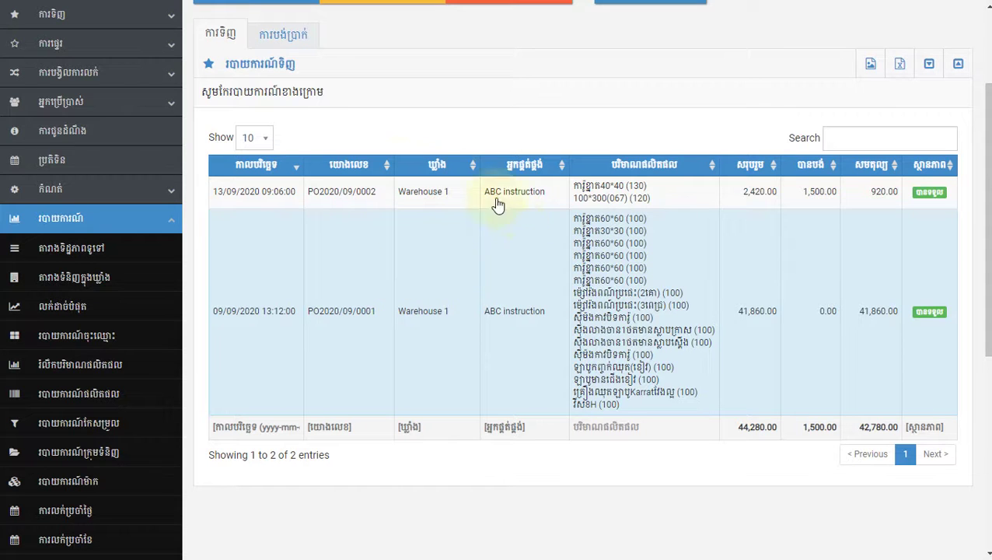
{"action": "scroll", "coordinate": [480, 248], "scroll_direction": "up", "scroll_amount": 2}
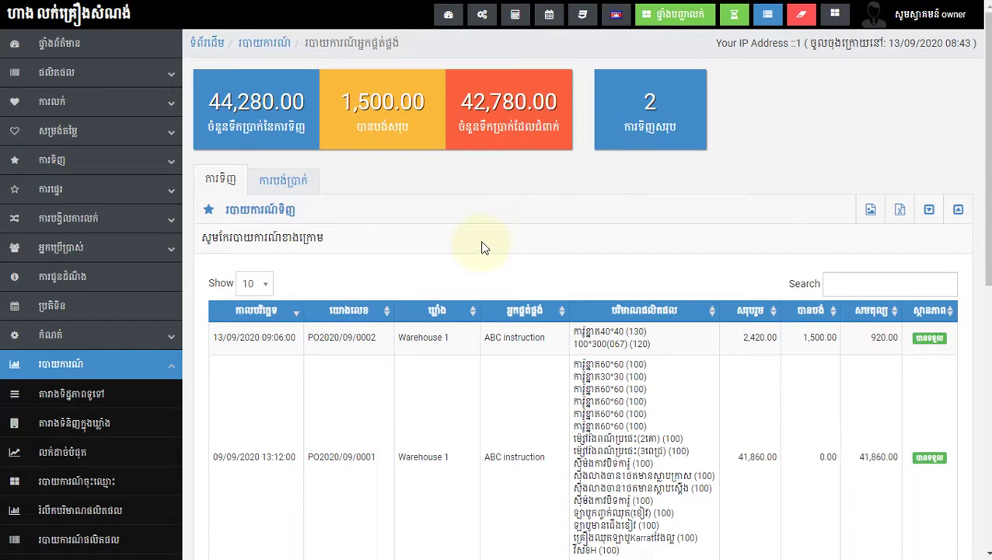
{"action": "left_click_drag", "start_coordinate": [358, 130], "coordinate": [442, 129]}
{"action": "left_click", "coordinate": [396, 161]}
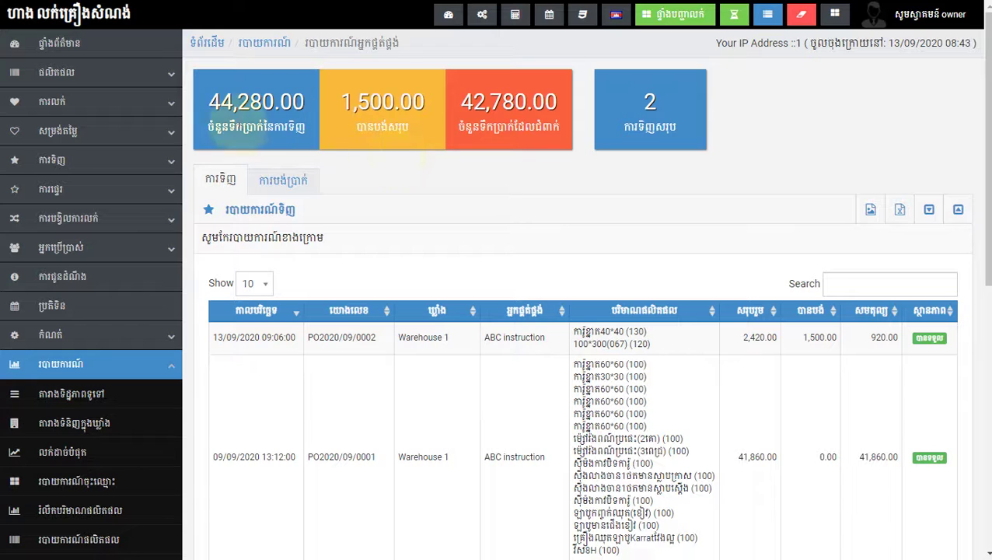
{"action": "left_click_drag", "start_coordinate": [219, 128], "coordinate": [261, 126]}
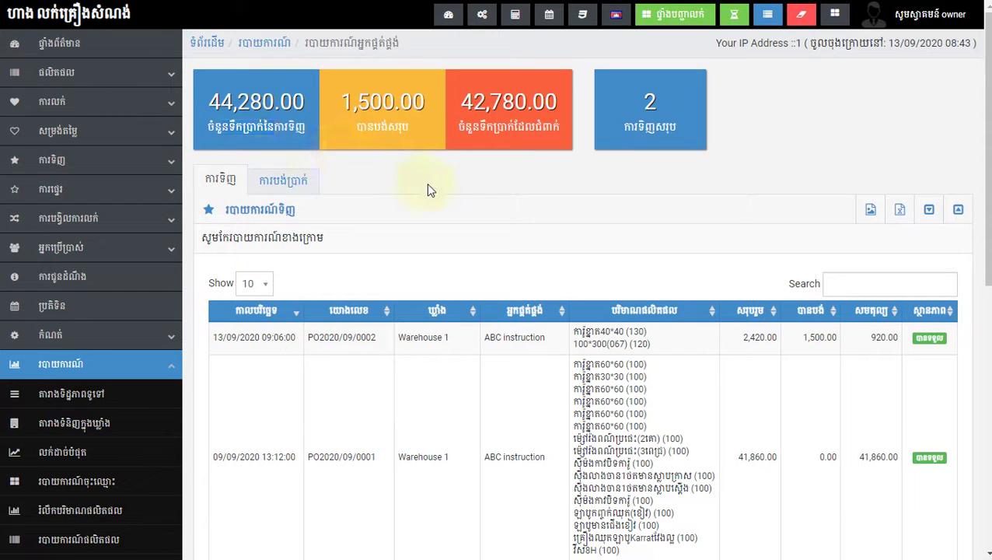
{"action": "left_click", "coordinate": [308, 185]}
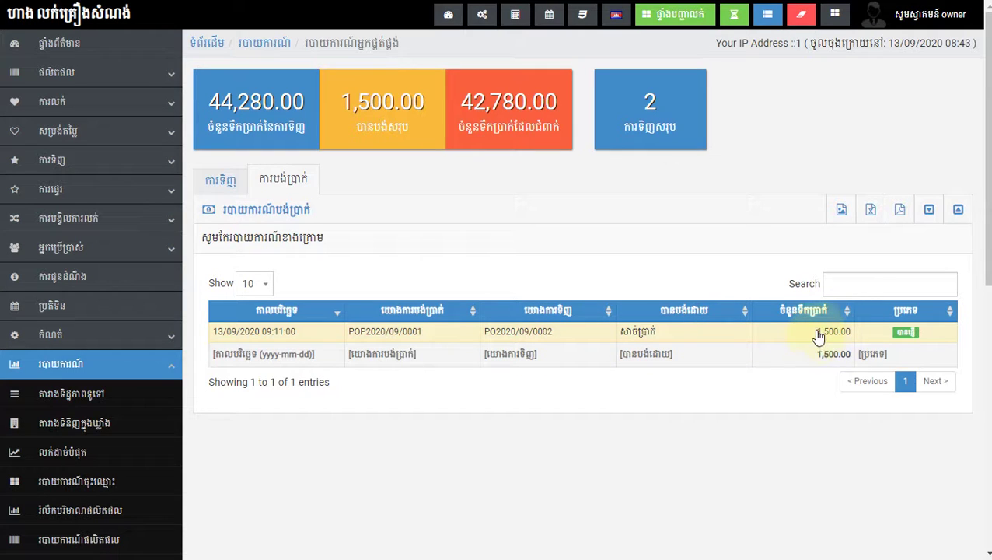
{"action": "left_click", "coordinate": [907, 336]}
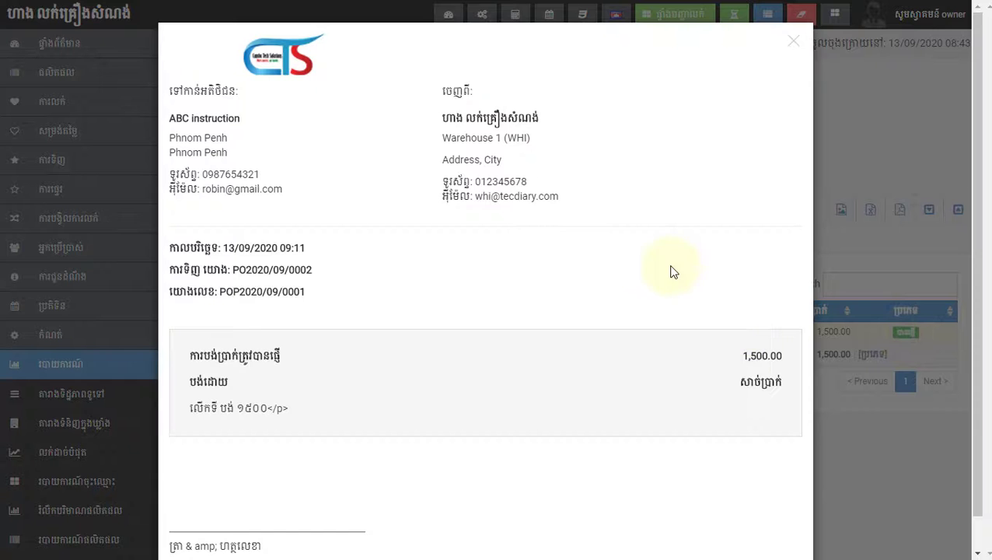
{"action": "scroll", "coordinate": [355, 281], "scroll_direction": "down", "scroll_amount": 1}
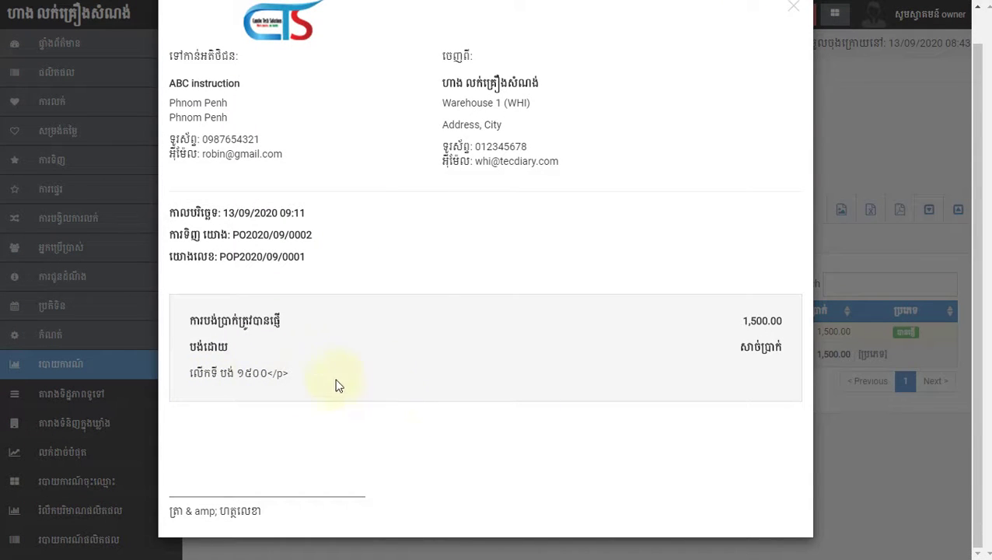
{"action": "left_click_drag", "start_coordinate": [195, 374], "coordinate": [332, 381]}
{"action": "left_click", "coordinate": [295, 409]}
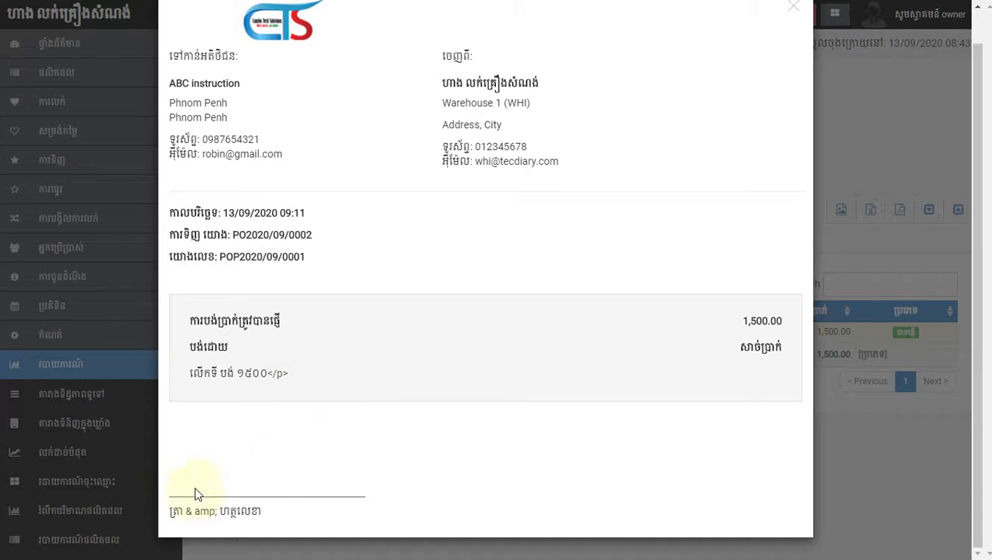
{"action": "left_click_drag", "start_coordinate": [168, 511], "coordinate": [264, 515]}
{"action": "left_click", "coordinate": [245, 513]}
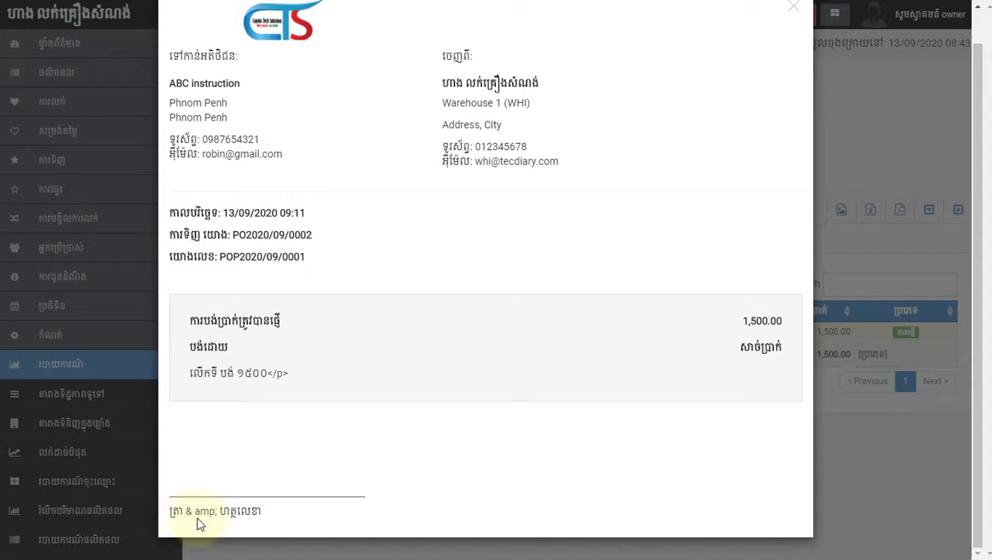
{"action": "left_click_drag", "start_coordinate": [185, 513], "coordinate": [227, 516]}
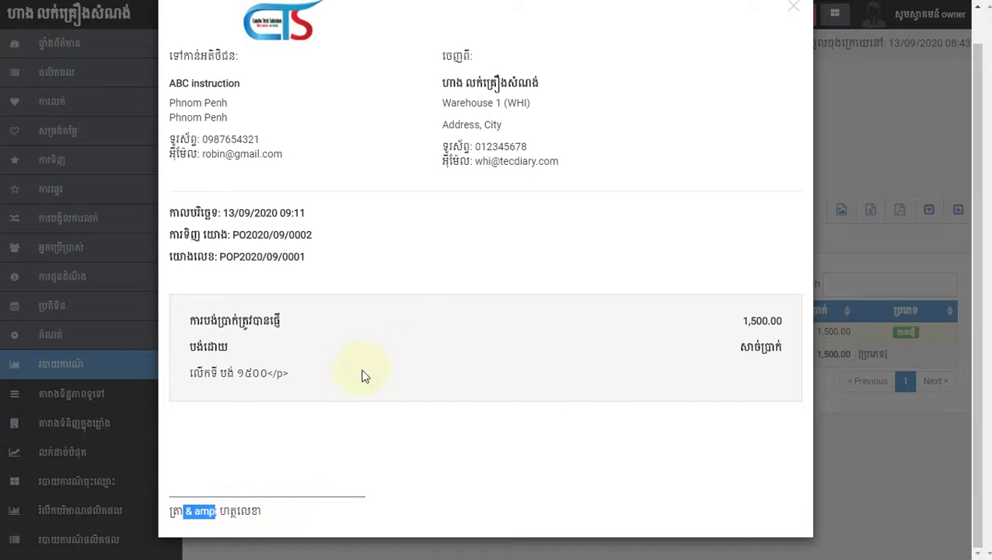
{"action": "left_click_drag", "start_coordinate": [779, 347], "coordinate": [752, 347]}
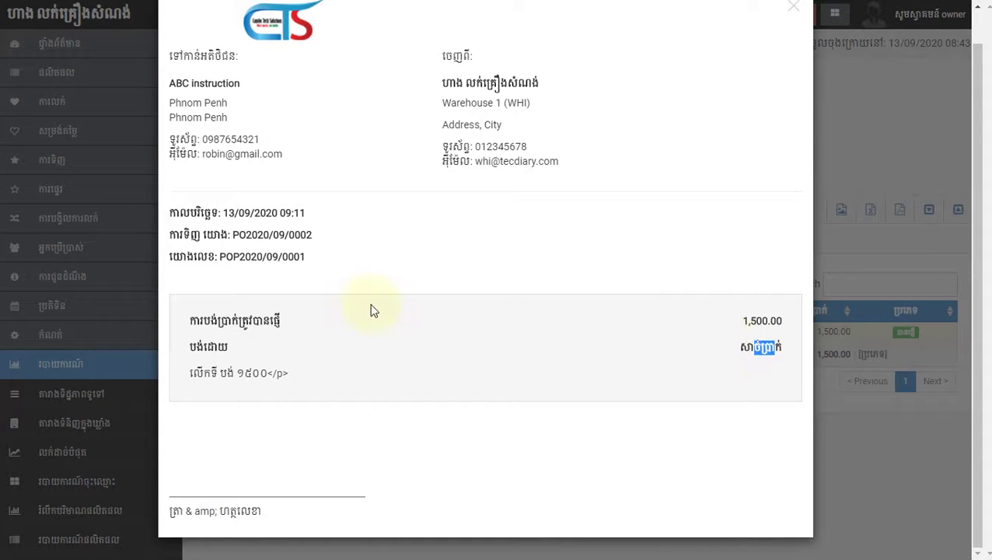
{"action": "scroll", "coordinate": [498, 126], "scroll_direction": "up", "scroll_amount": 1}
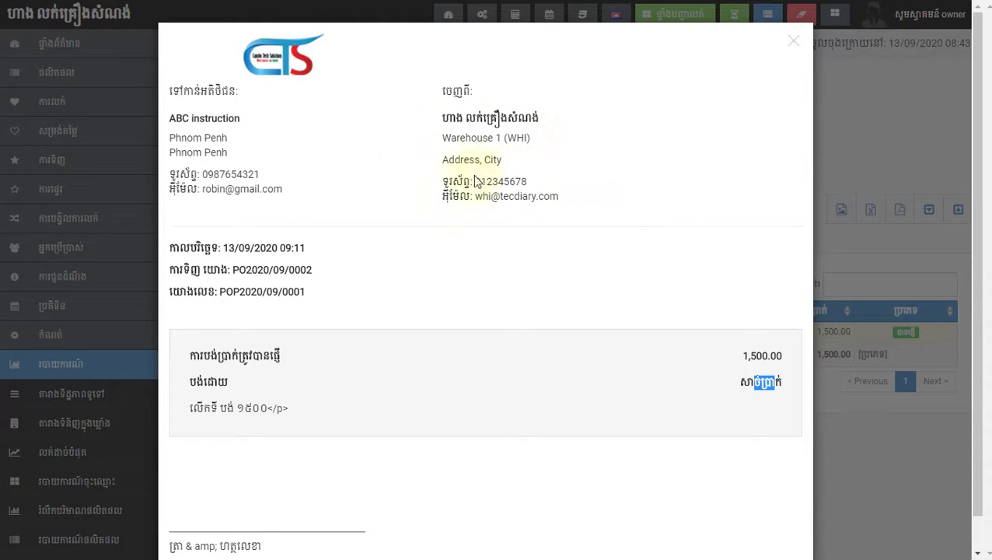
{"action": "left_click", "coordinate": [171, 92]}
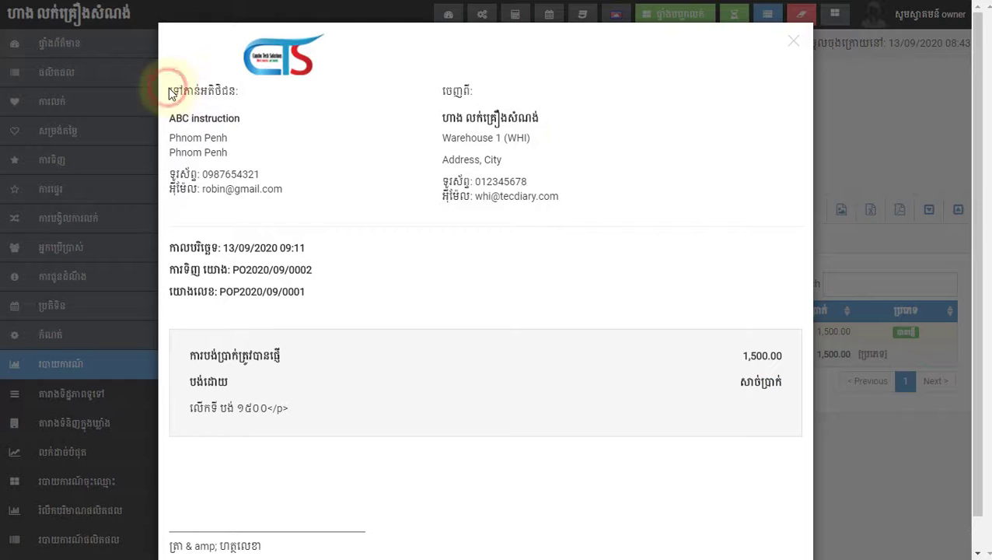
{"action": "left_click_drag", "start_coordinate": [171, 91], "coordinate": [238, 91]}
{"action": "left_click", "coordinate": [260, 102]}
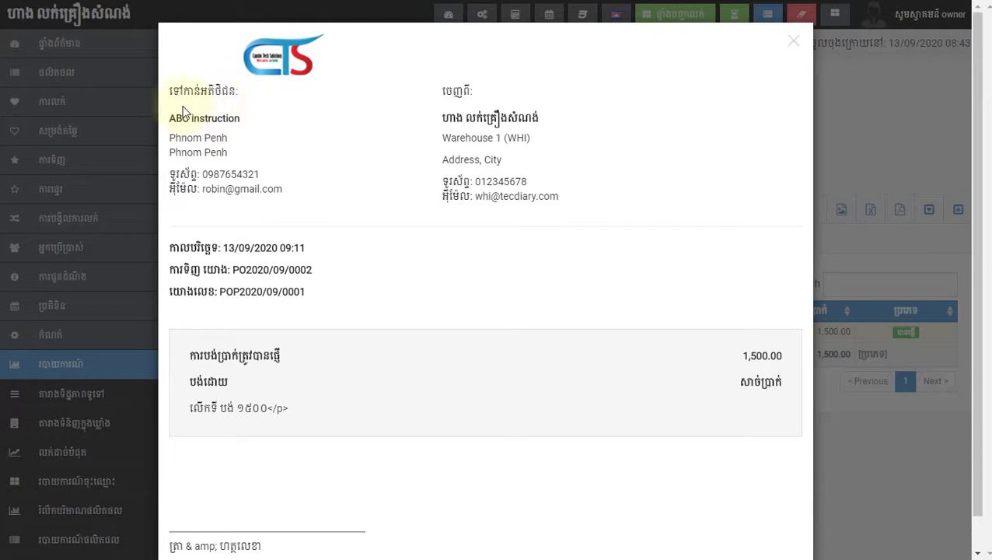
{"action": "left_click_drag", "start_coordinate": [171, 92], "coordinate": [237, 92]}
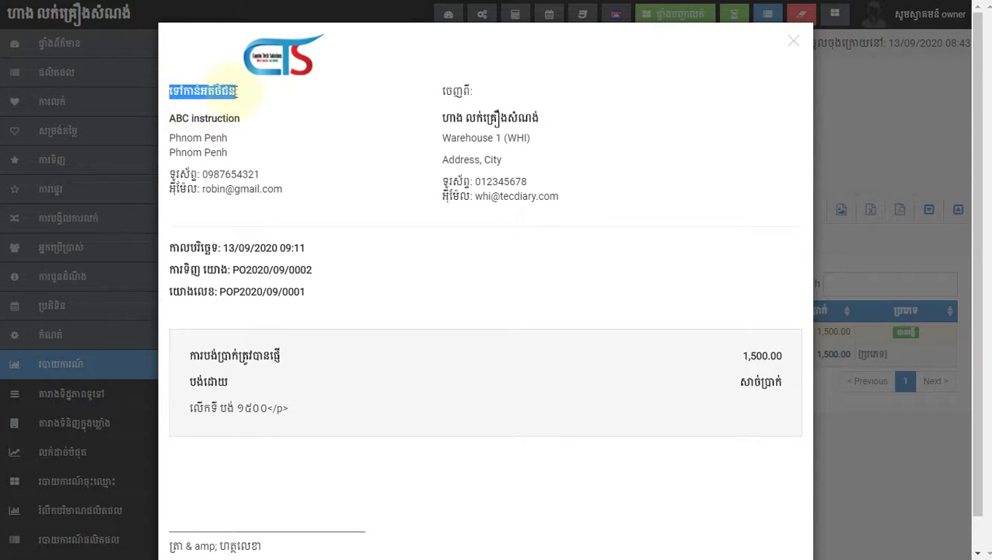
{"action": "left_click", "coordinate": [242, 98]}
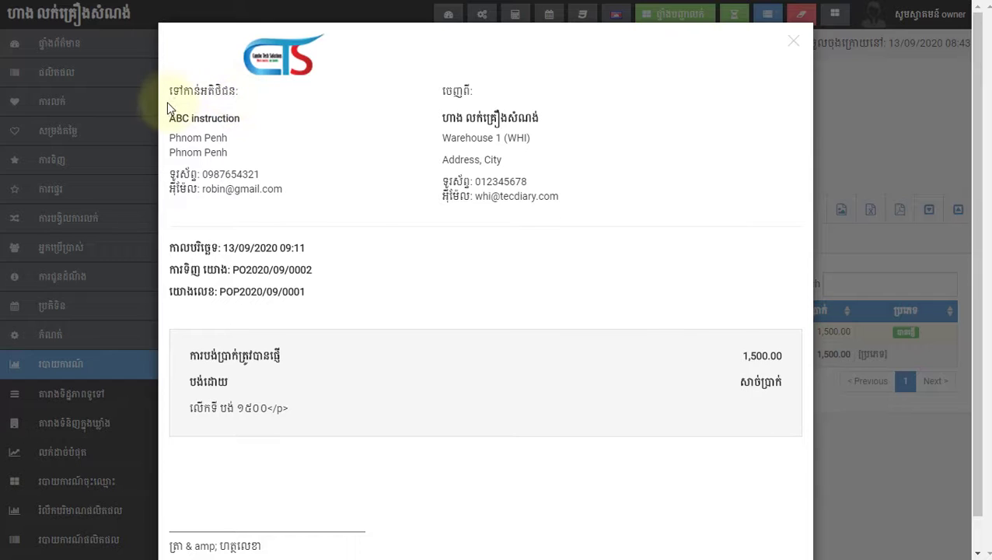
{"action": "left_click_drag", "start_coordinate": [168, 94], "coordinate": [238, 92]}
{"action": "left_click", "coordinate": [294, 128]}
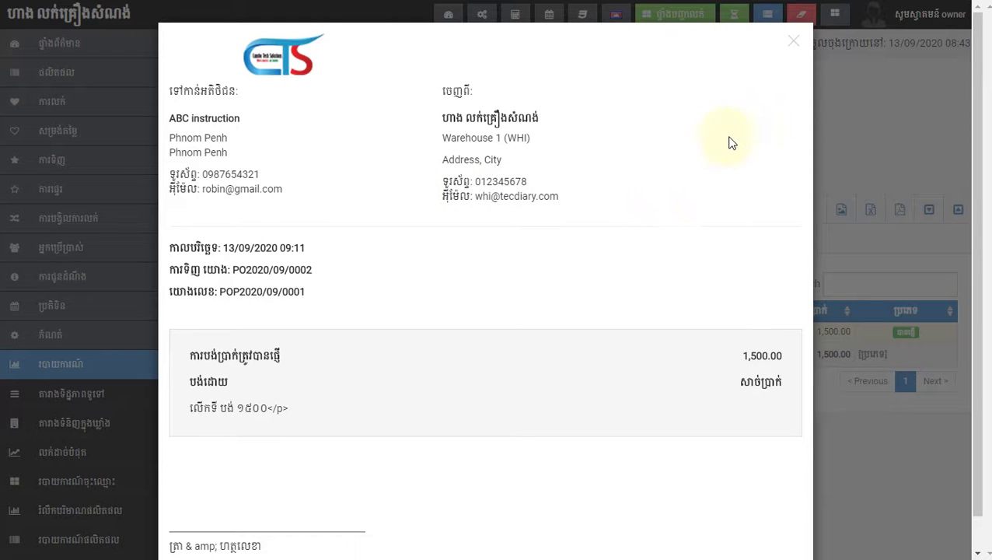
{"action": "left_click", "coordinate": [784, 45]}
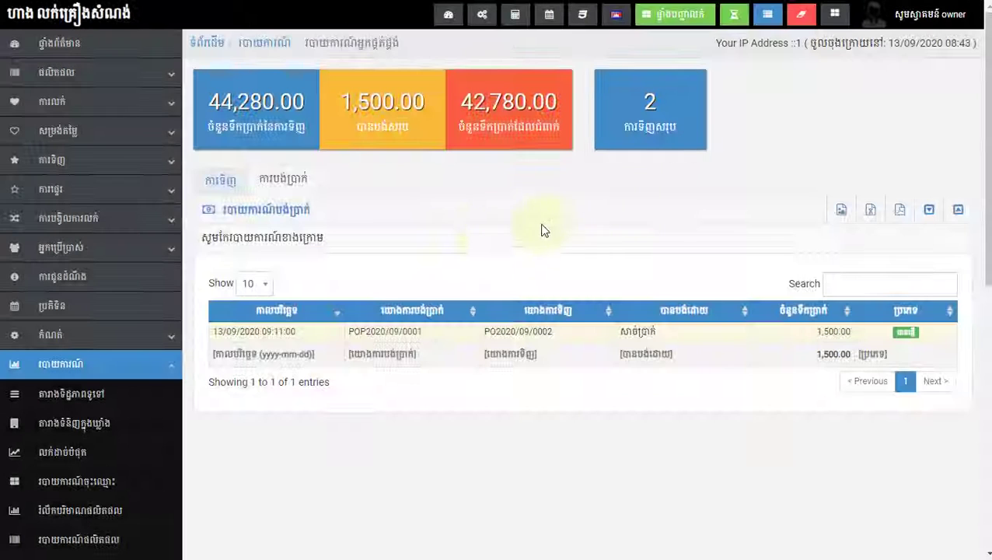